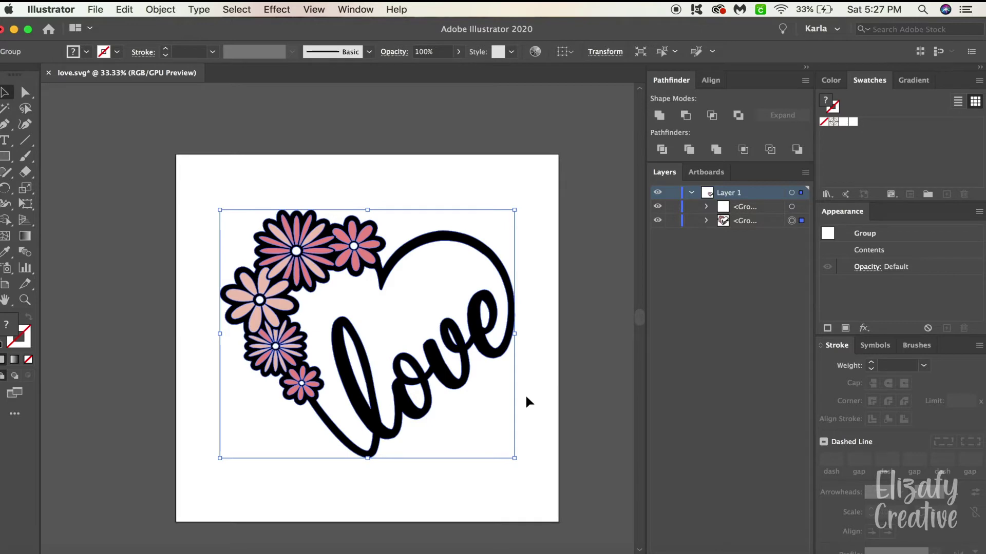
# - Select all the heart artwork's paths, copy them and paste the copy directly behind
pyautogui.press('super+h')
pyautogui.press('super+h')
pyautogui.press('super+h')
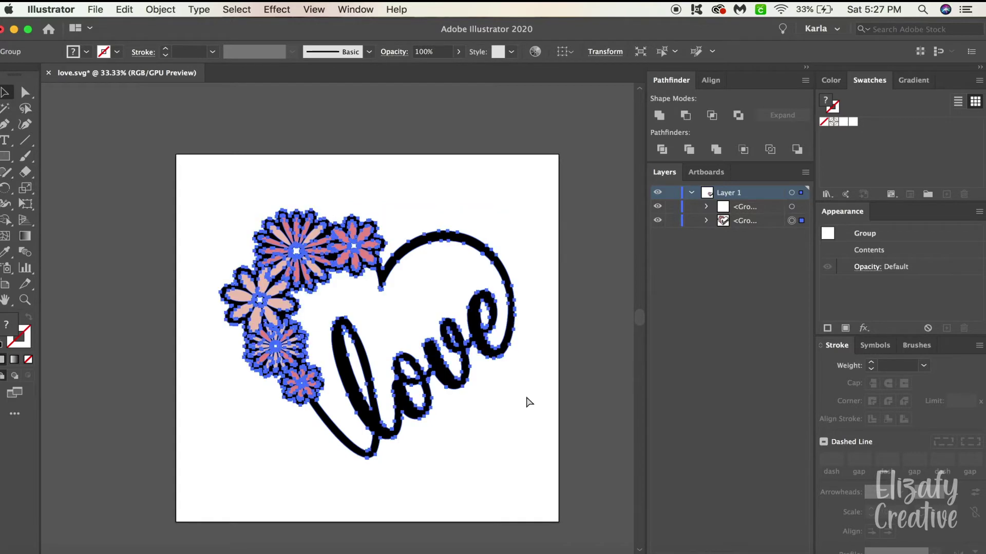
pyautogui.press('super+c')
pyautogui.press('super+b')
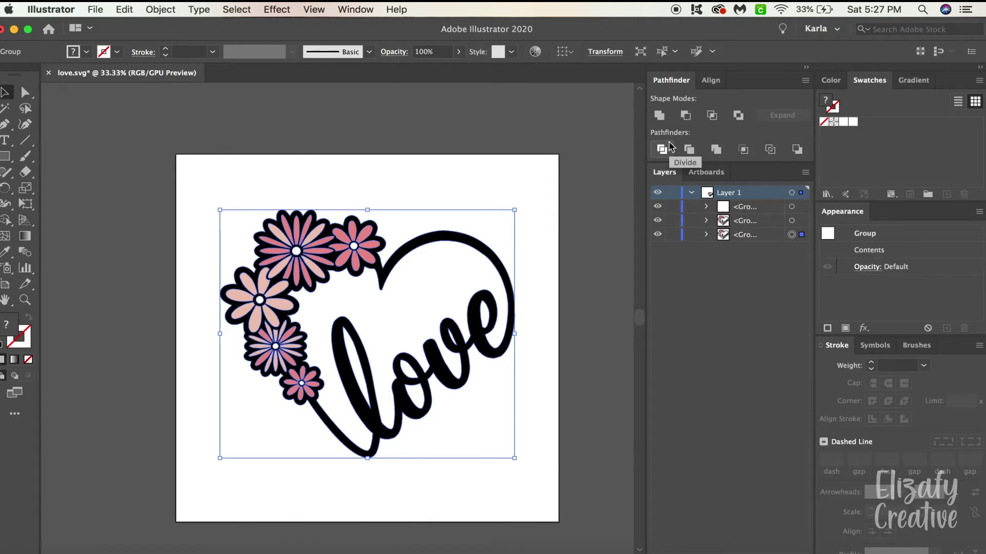
# - Unite the pasted-behind copy into one silhouette, moving it aside to inspect and then restoring it
pyautogui.click(660, 115)
pyautogui.hscroll(-5, 486, 345)
pyautogui.scroll(-2, 487, 345)
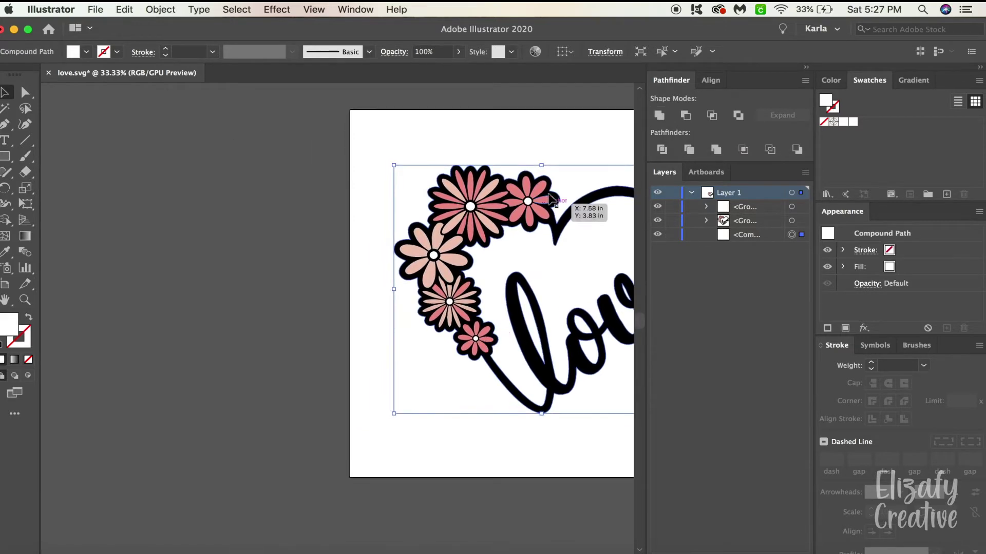
pyautogui.moveTo(578, 218); pyautogui.dragTo(263, 205)
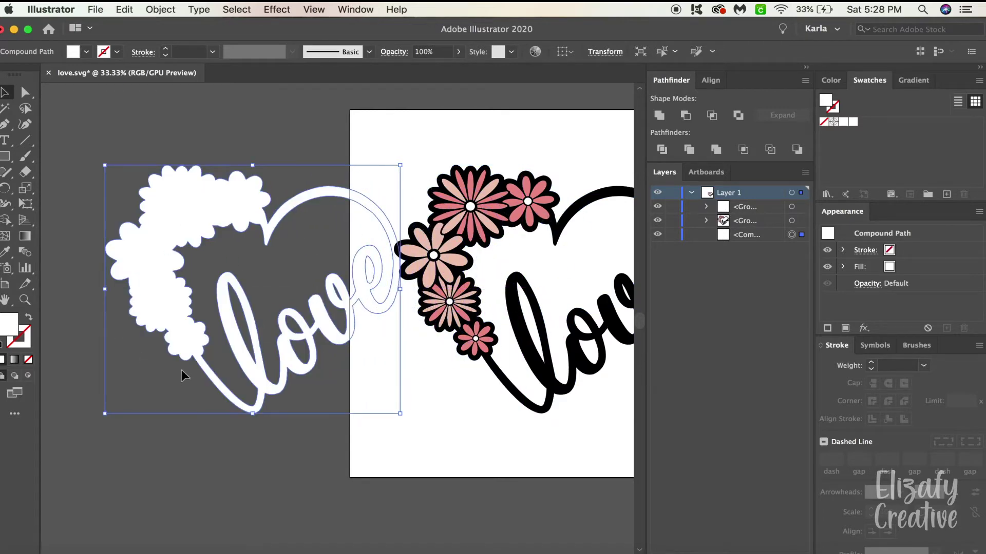
pyautogui.press('super+z')
# - Fill the silhouette with K 28 light grey and add that fill to the Swatches panel
pyautogui.hscroll(5, 395, 359)
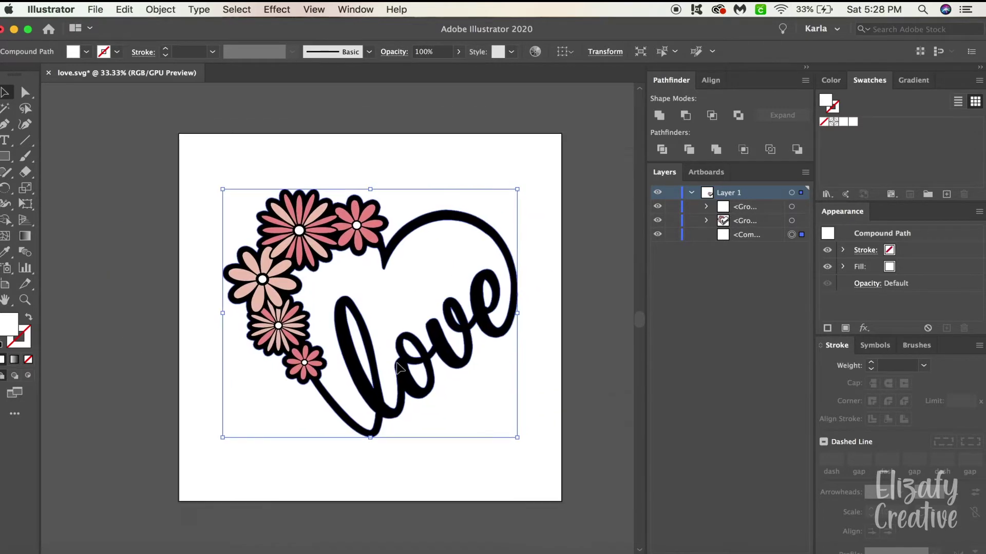
pyautogui.click(832, 80)
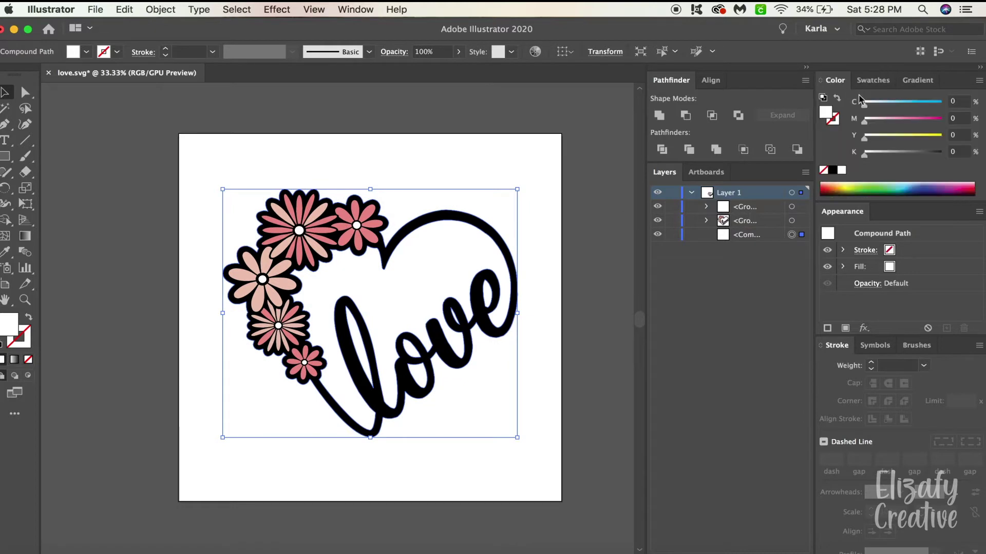
pyautogui.click(886, 153)
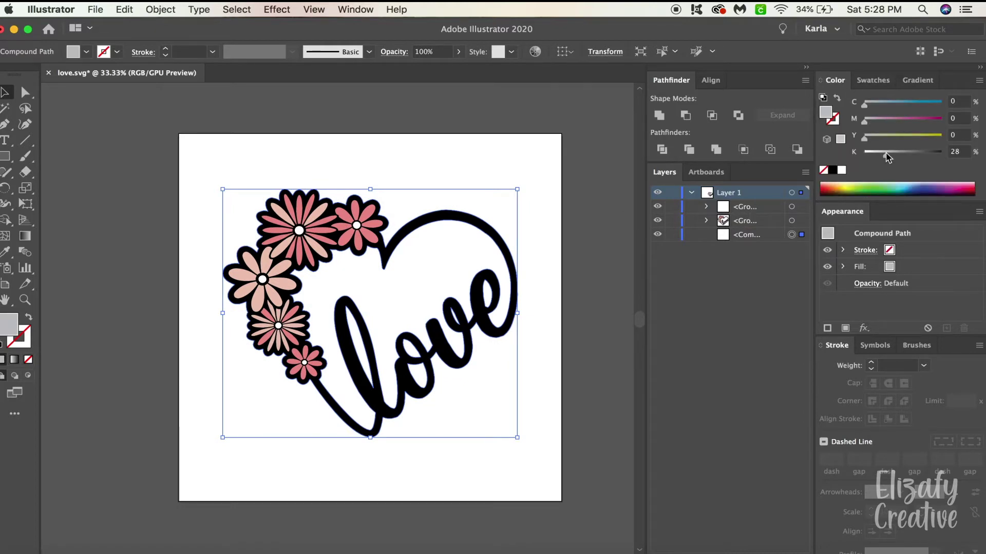
pyautogui.click(884, 82)
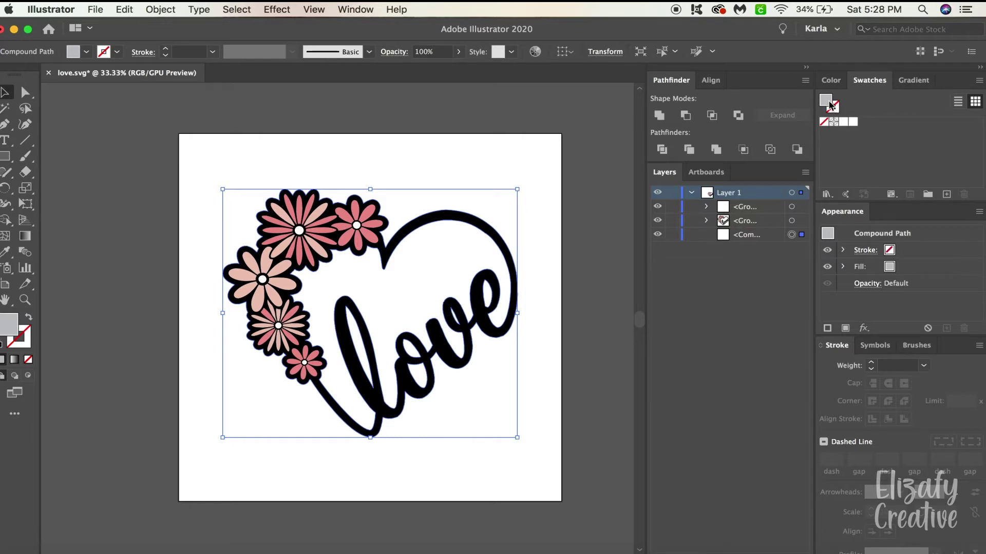
pyautogui.moveTo(830, 106); pyautogui.dragTo(865, 124)
# - Give the silhouette a 1 pt stroke aligned outside with round joins
pyautogui.click(871, 362)
pyautogui.click(871, 363)
pyautogui.click(871, 363)
pyautogui.click(871, 363)
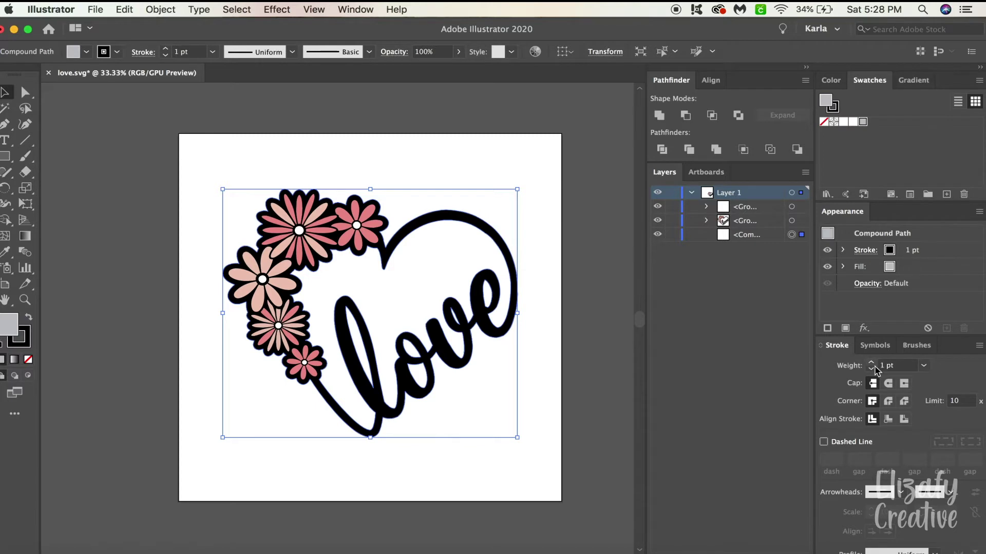
pyautogui.click(904, 419)
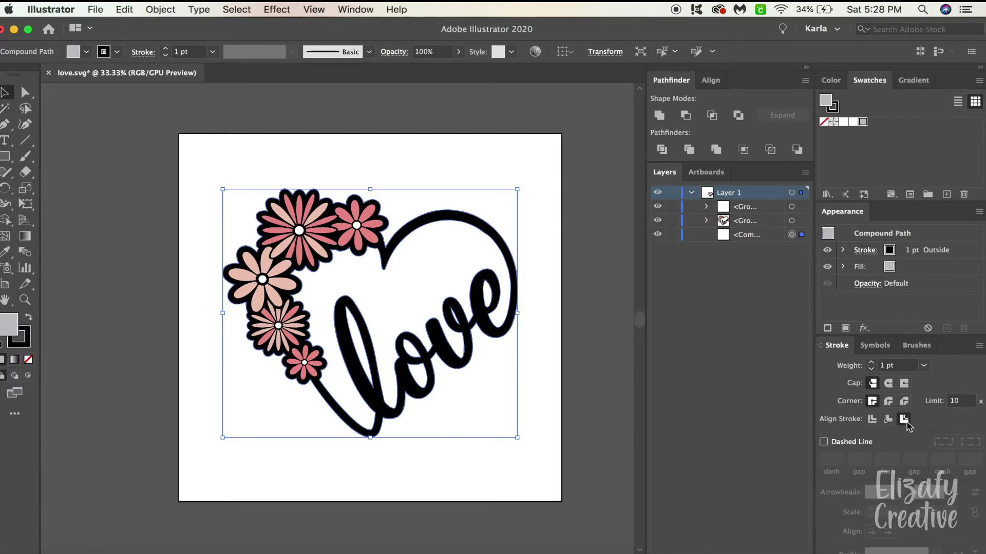
pyautogui.click(888, 401)
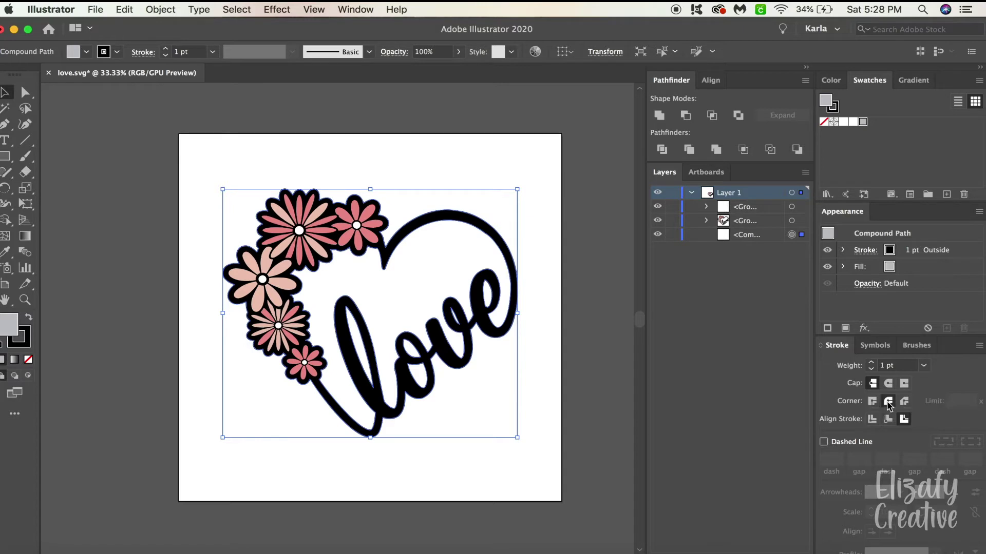
# - Make the stroke light grey and thicken it to 21 pt
pyautogui.click(871, 362)
pyautogui.click(871, 362)
pyautogui.click(871, 363)
pyautogui.click(871, 363)
pyautogui.click(871, 363)
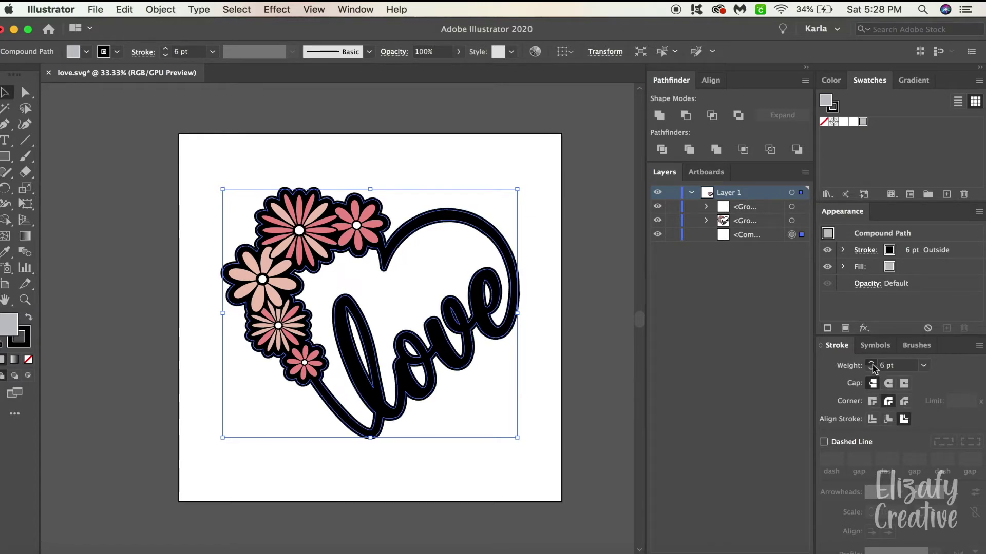
pyautogui.click(871, 363)
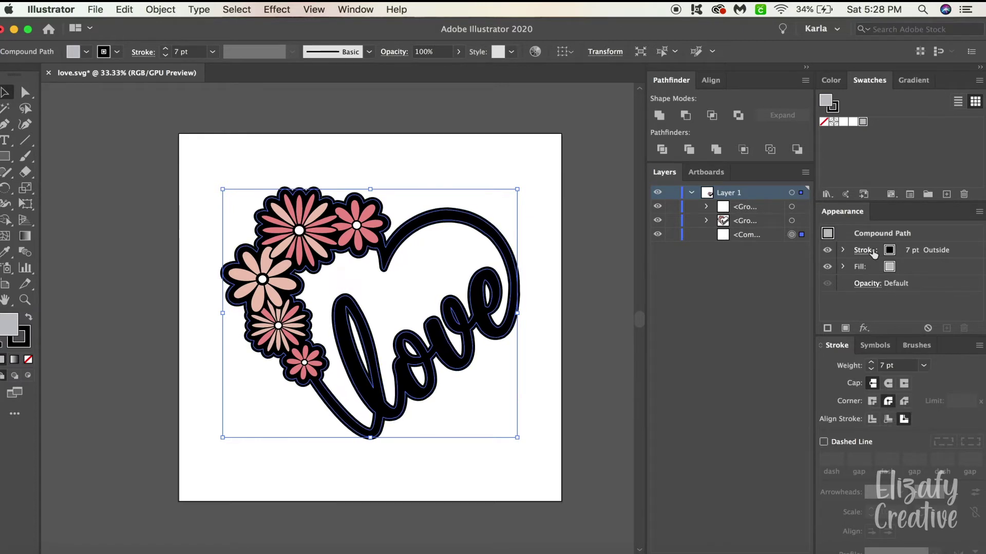
pyautogui.click(835, 108)
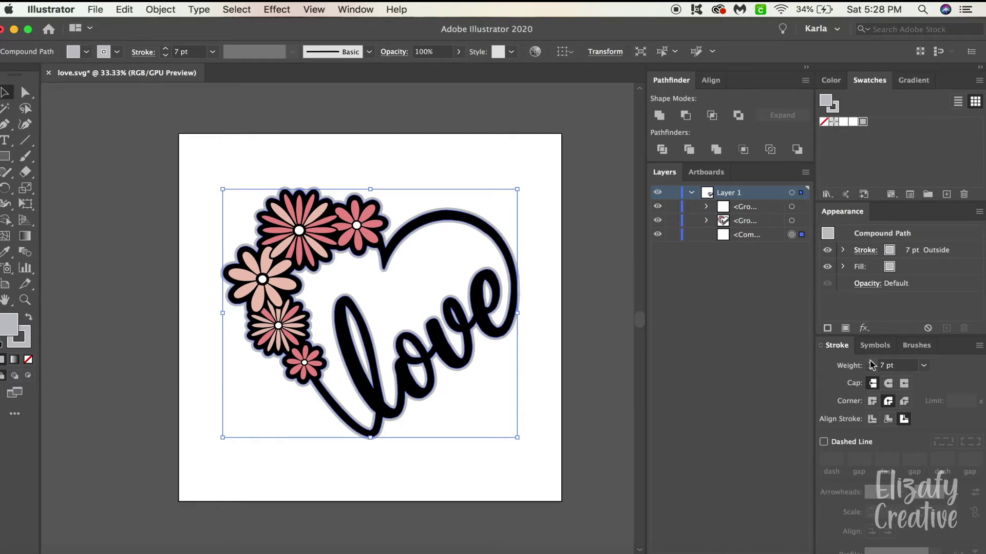
pyautogui.click(871, 362)
pyautogui.click(871, 363)
pyautogui.click(871, 362)
pyautogui.click(871, 362)
pyautogui.click(871, 362)
pyautogui.click(871, 362)
pyautogui.click(871, 363)
pyautogui.click(871, 362)
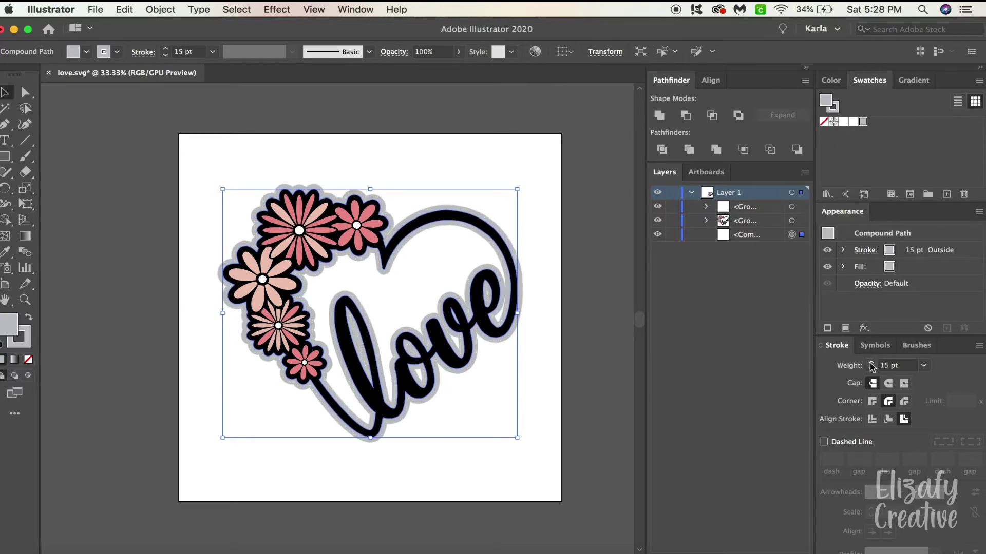
pyautogui.click(871, 363)
pyautogui.click(871, 363)
pyautogui.click(871, 363)
pyautogui.click(871, 363)
pyautogui.click(871, 362)
pyautogui.click(871, 363)
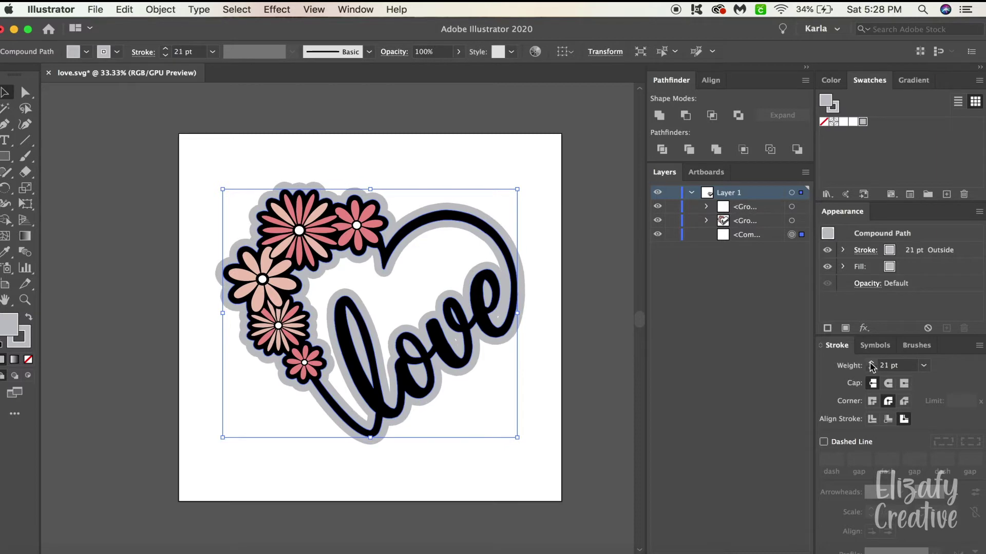
pyautogui.click(871, 363)
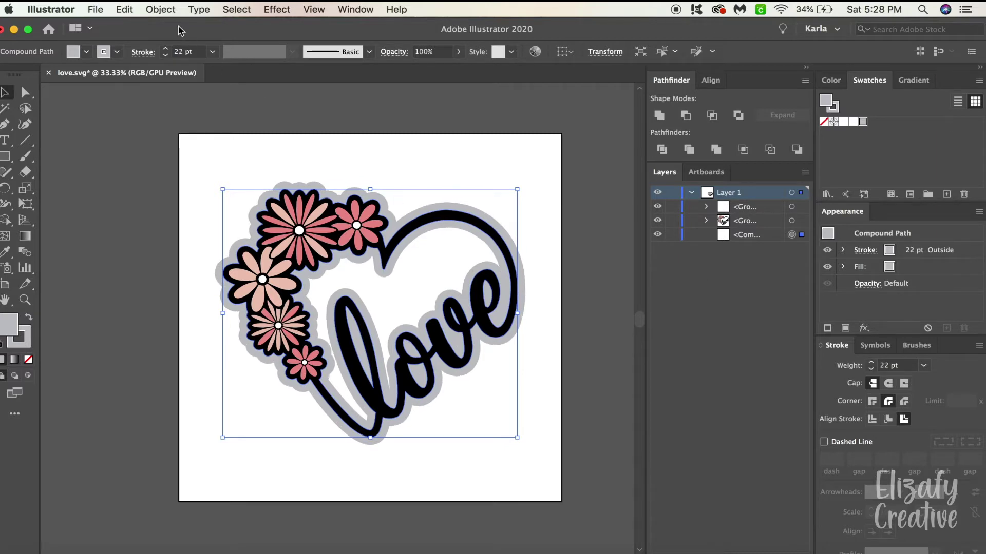
# - Expand the stroked silhouette's appearance and unite the pieces into one solid shape
pyautogui.click(170, 10)
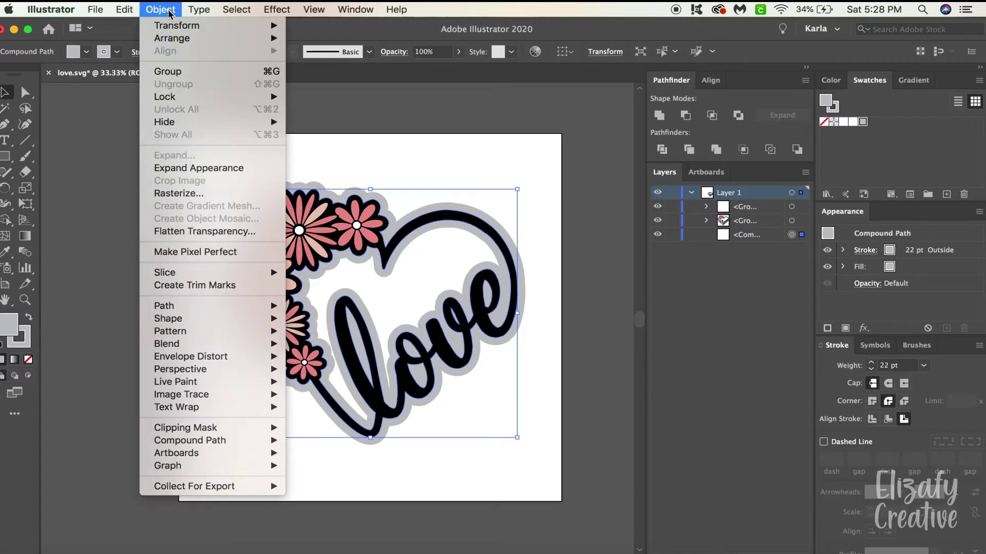
pyautogui.click(184, 167)
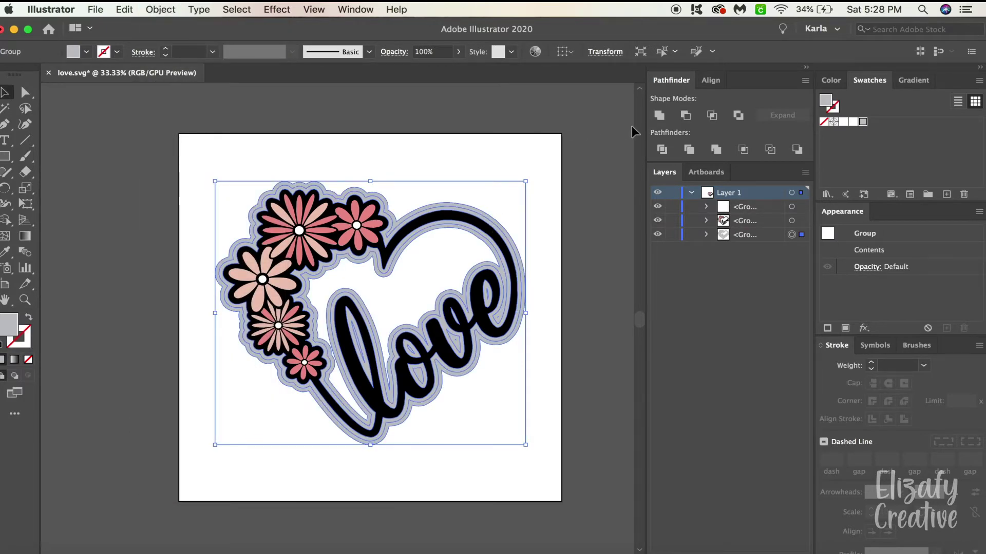
pyautogui.click(658, 116)
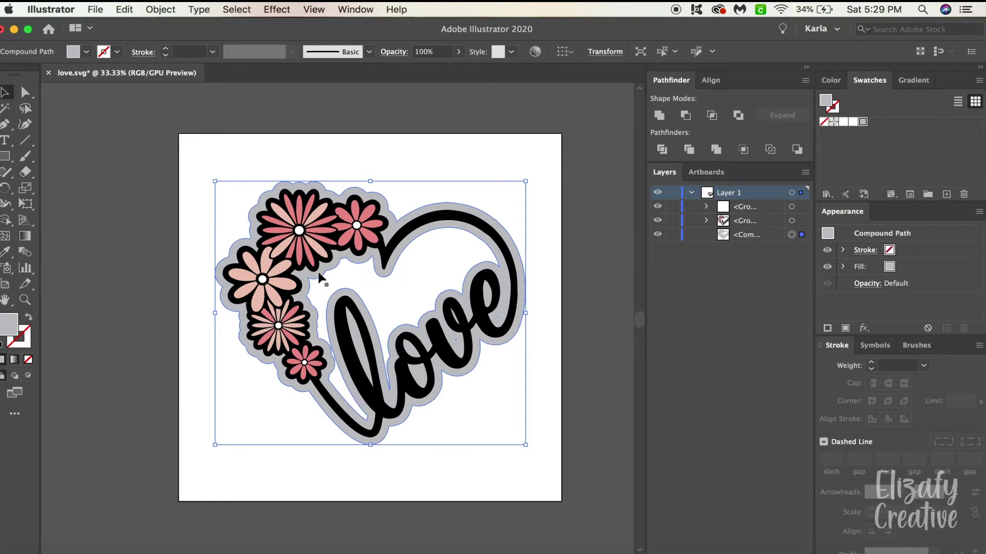
# - Release the compound path and unite the separate pieces into one solid grey heart
pyautogui.click(159, 9)
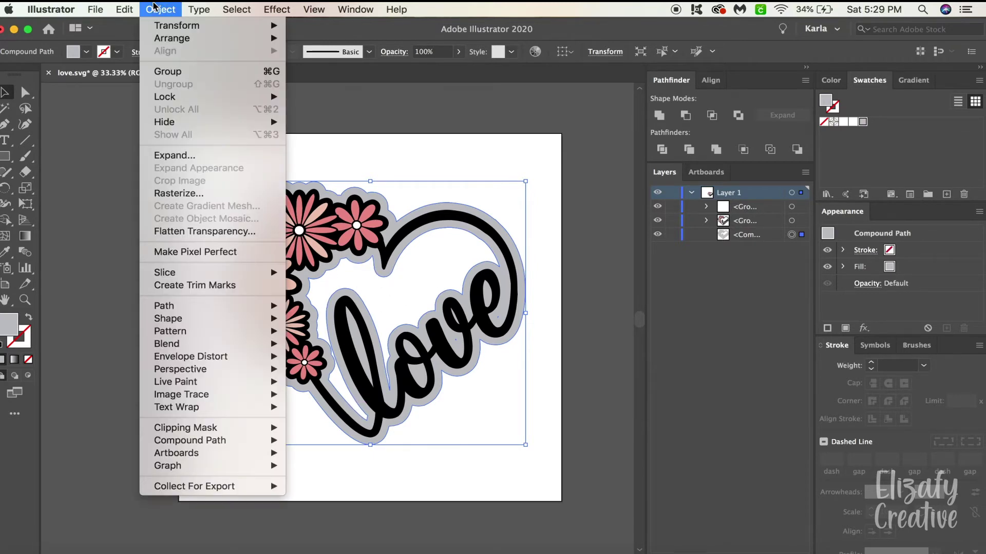
pyautogui.moveTo(205, 447)
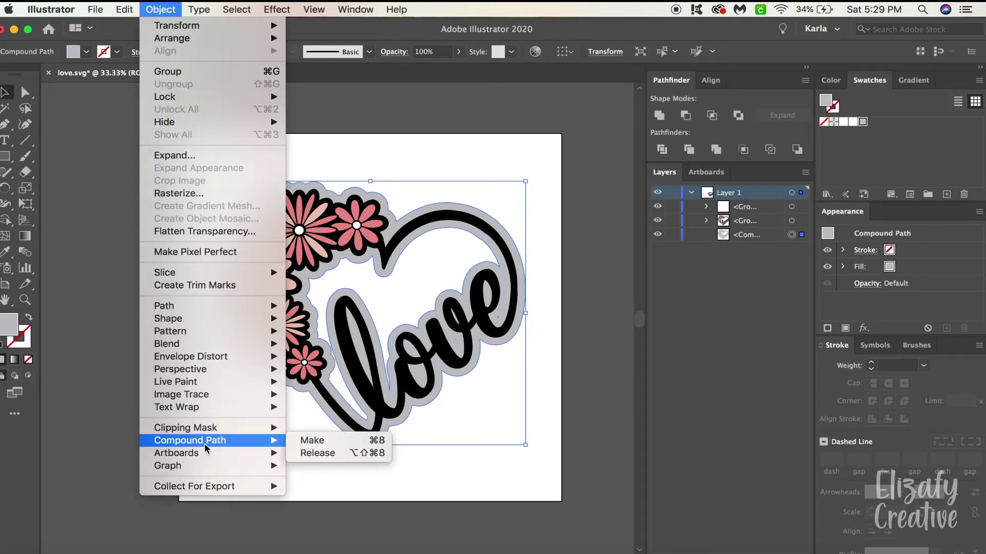
pyautogui.click(308, 454)
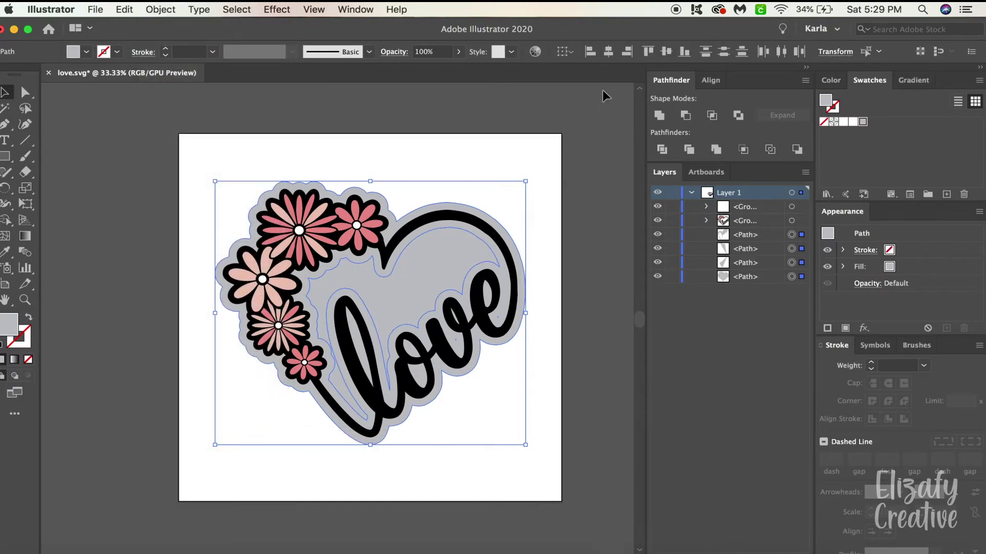
pyautogui.click(660, 122)
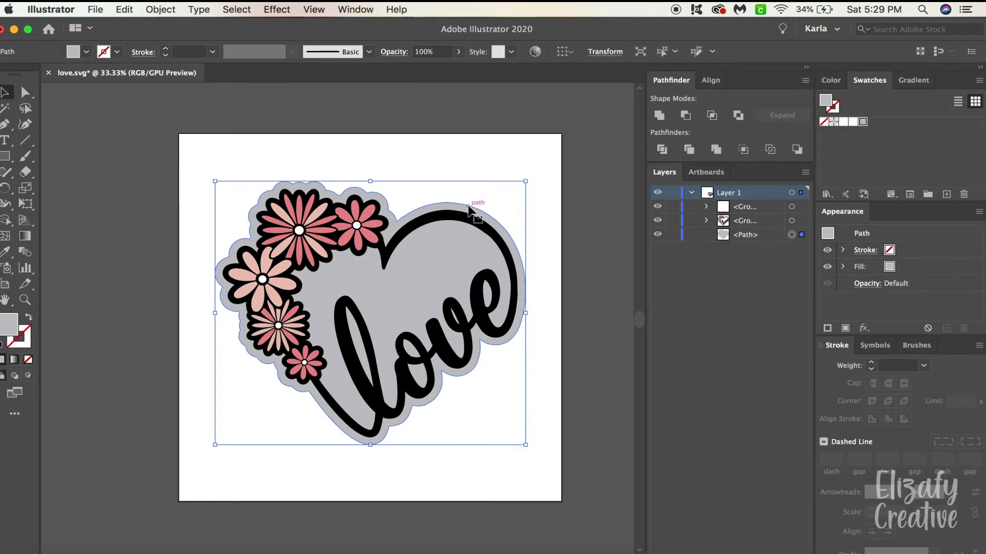
# - Check the grey heart sits behind the floral artwork, then deselect everything
pyautogui.hscroll(5, 467, 205)
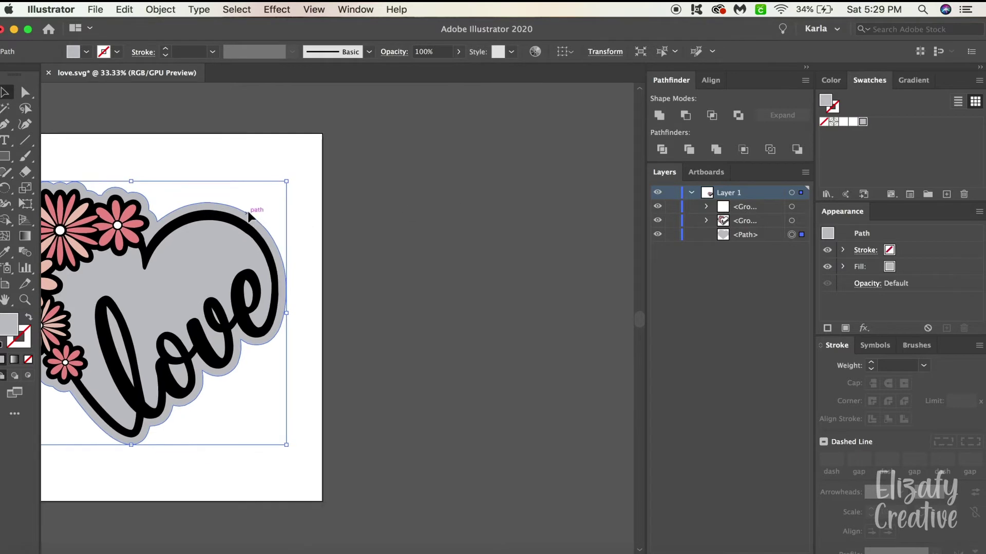
pyautogui.moveTo(254, 221); pyautogui.dragTo(573, 202)
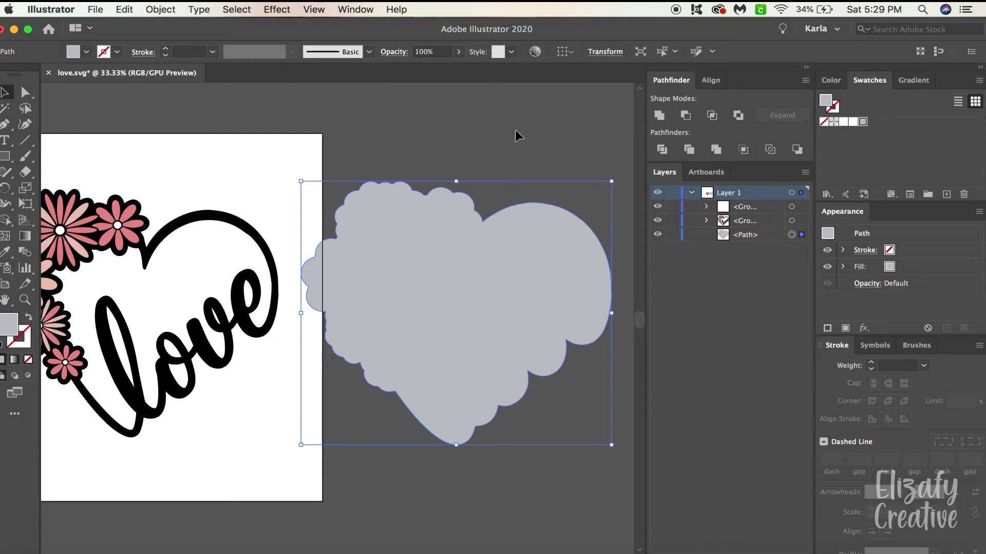
pyautogui.press('super+z')
pyautogui.hscroll(-5, 393, 247)
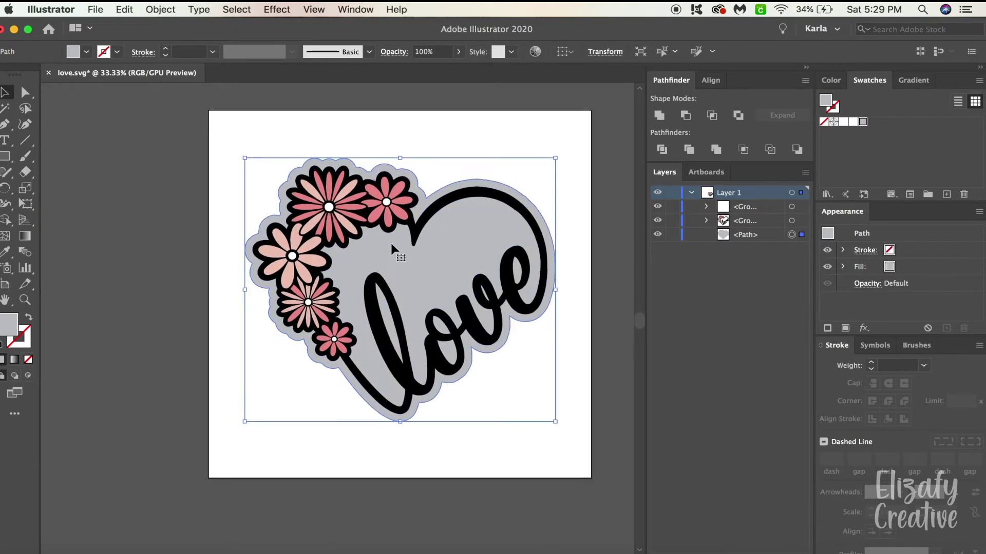
pyautogui.hscroll(3, 554, 344)
pyautogui.click(561, 355)
# - Make a new pattern from the Elizafy Creative text
pyautogui.hscroll(3, 562, 355)
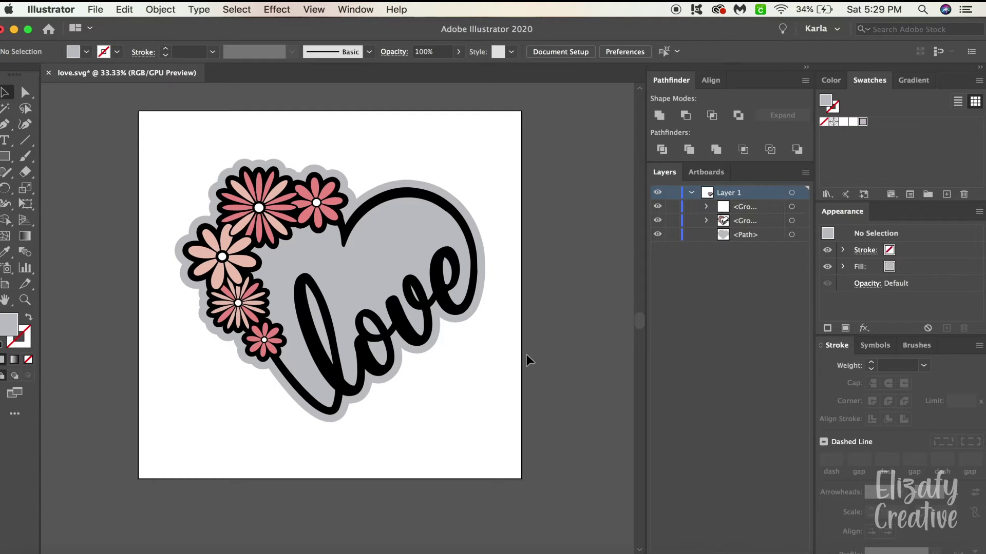
pyautogui.hscroll(-8, 526, 355)
pyautogui.scroll(6, 526, 355)
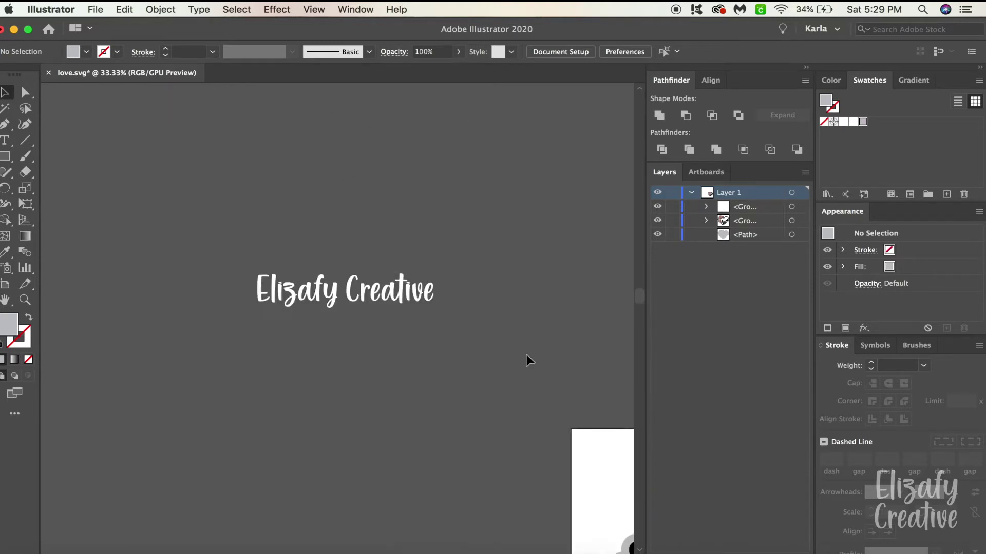
pyautogui.scroll(3, 526, 355)
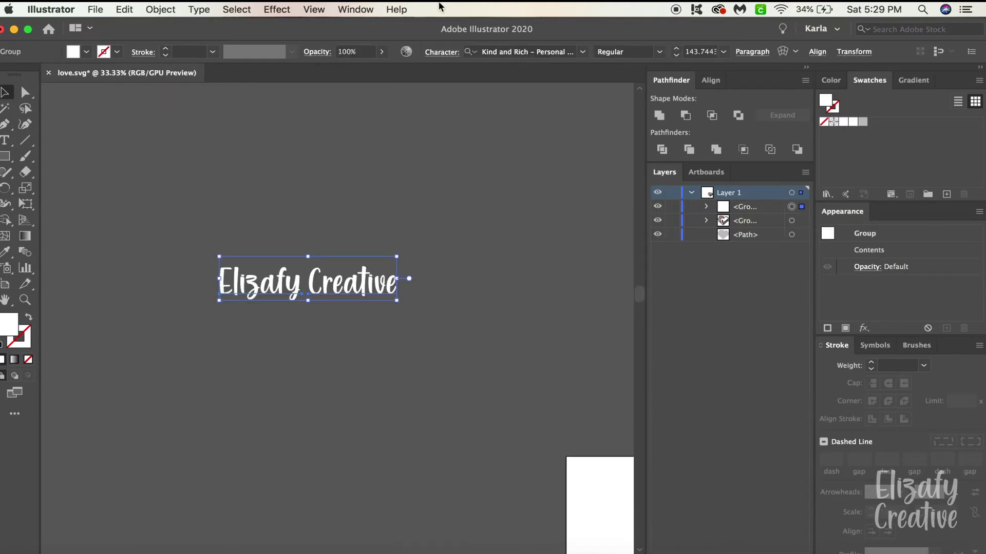
pyautogui.click(163, 9)
pyautogui.moveTo(248, 339)
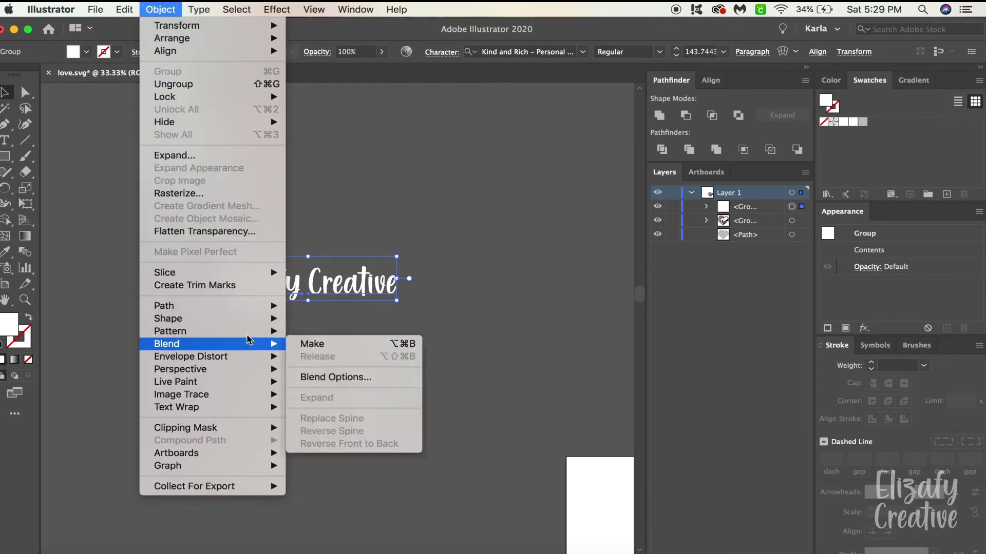
pyautogui.click(317, 333)
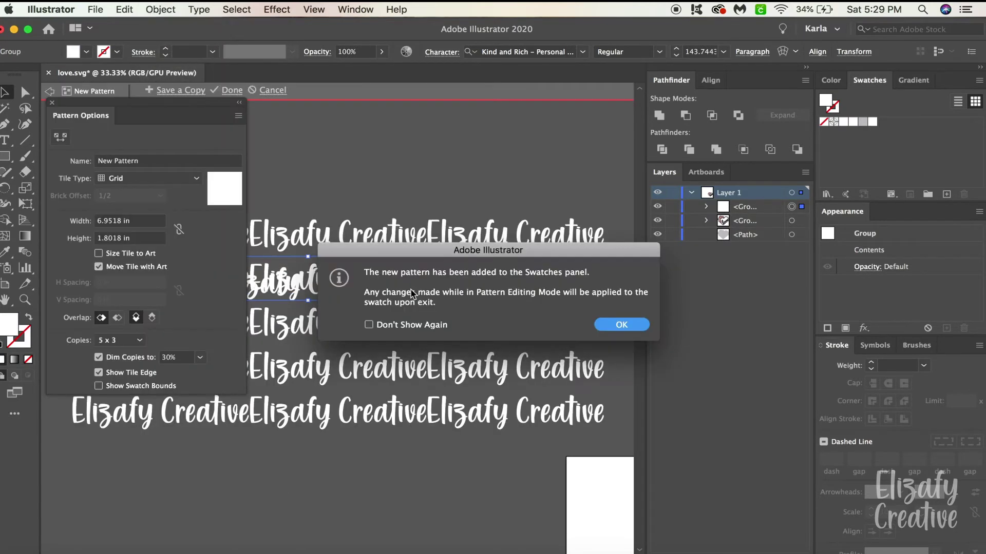
pyautogui.click(605, 323)
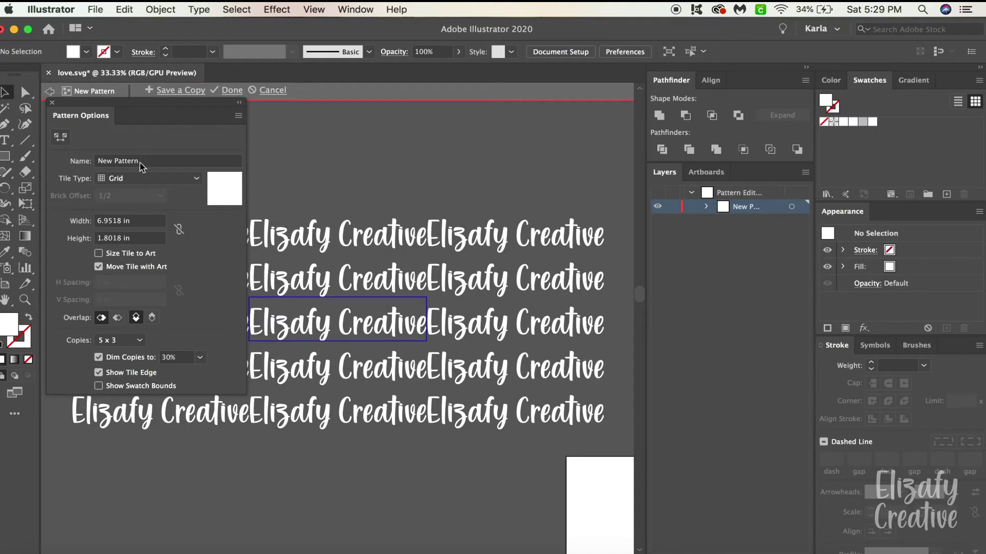
# - Set the pattern to Brick by Row, tile width 7.375 in, previewed as 9 x 9 copies
pyautogui.click(149, 178)
pyautogui.click(146, 211)
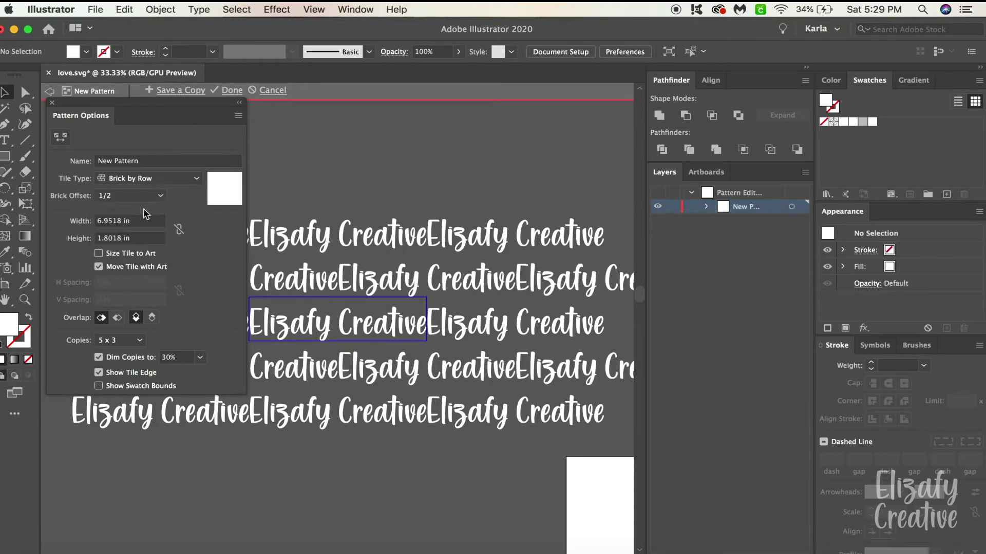
pyautogui.click(141, 225)
pyautogui.write('7.375')
pyautogui.press('Return')
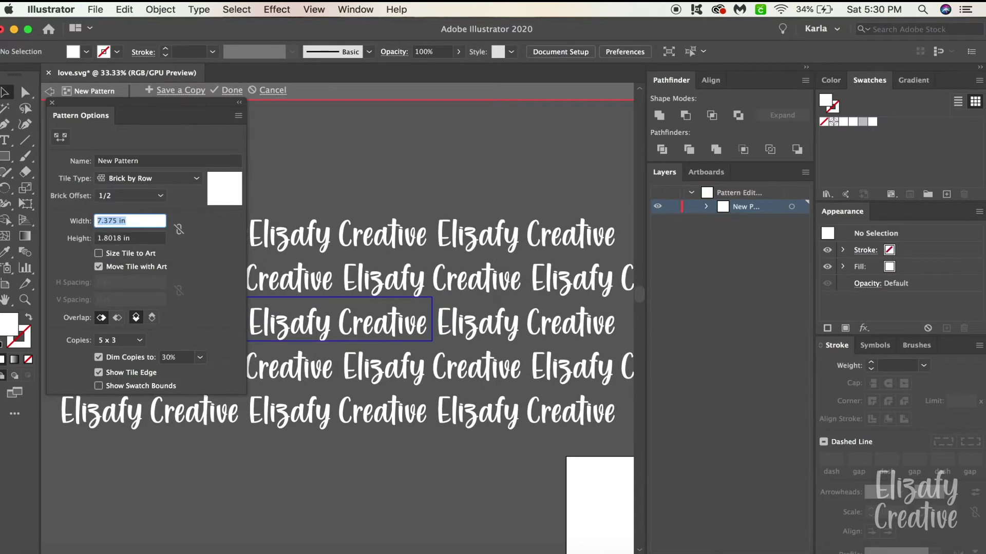
pyautogui.click(120, 340)
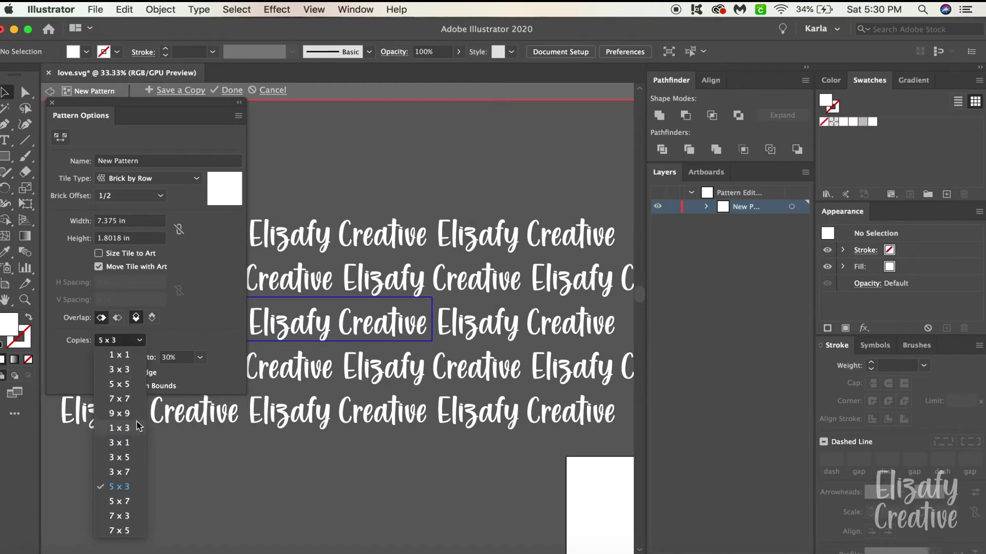
pyautogui.click(143, 400)
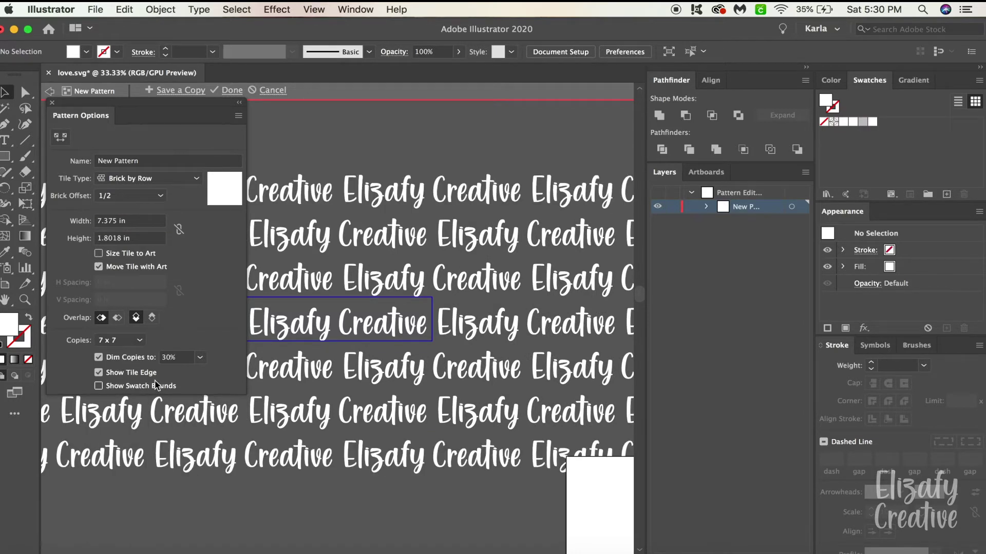
pyautogui.click(122, 341)
pyautogui.click(126, 414)
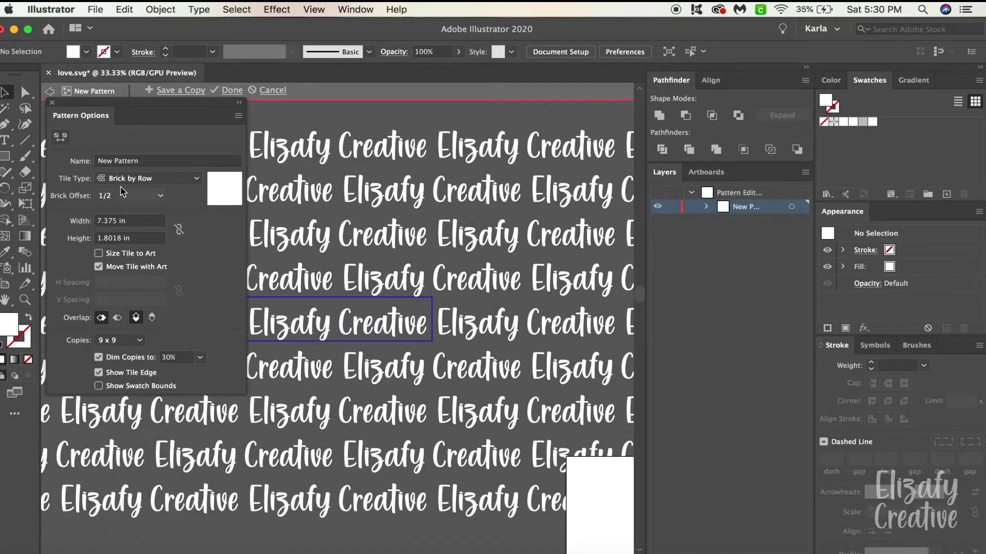
# - Name the pattern Elizafy2 and save it with Done
pyautogui.click(159, 161)
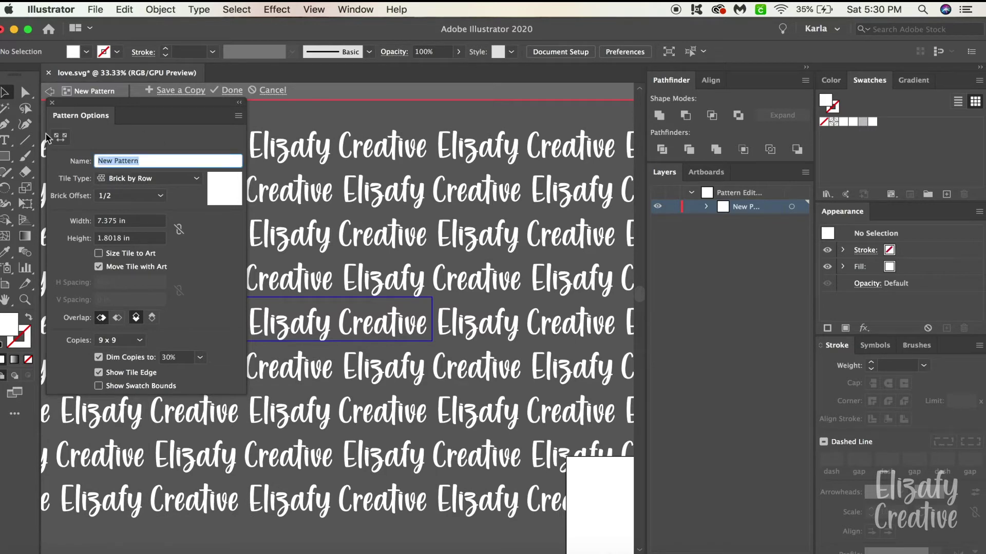
pyautogui.write('Elizafy')
pyautogui.write('4')
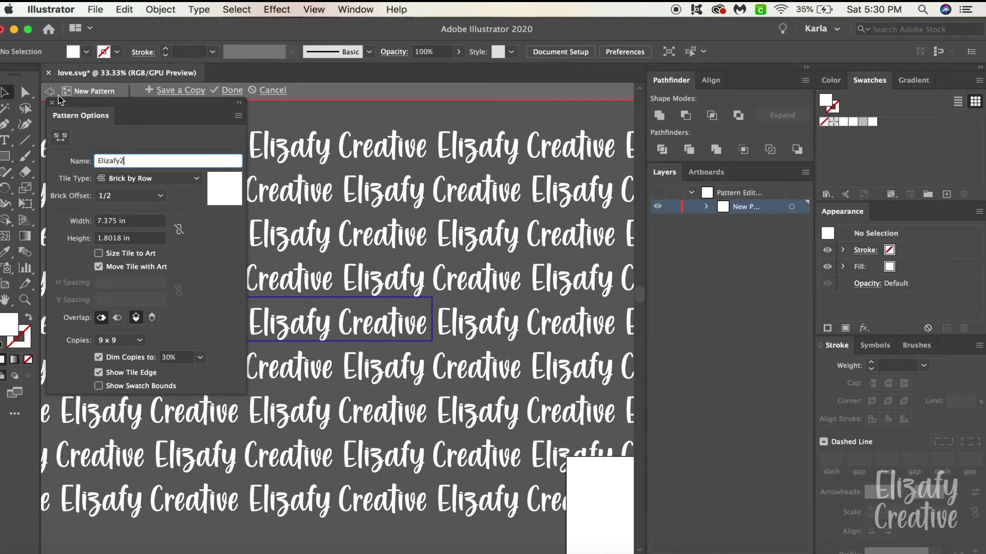
pyautogui.click(53, 104)
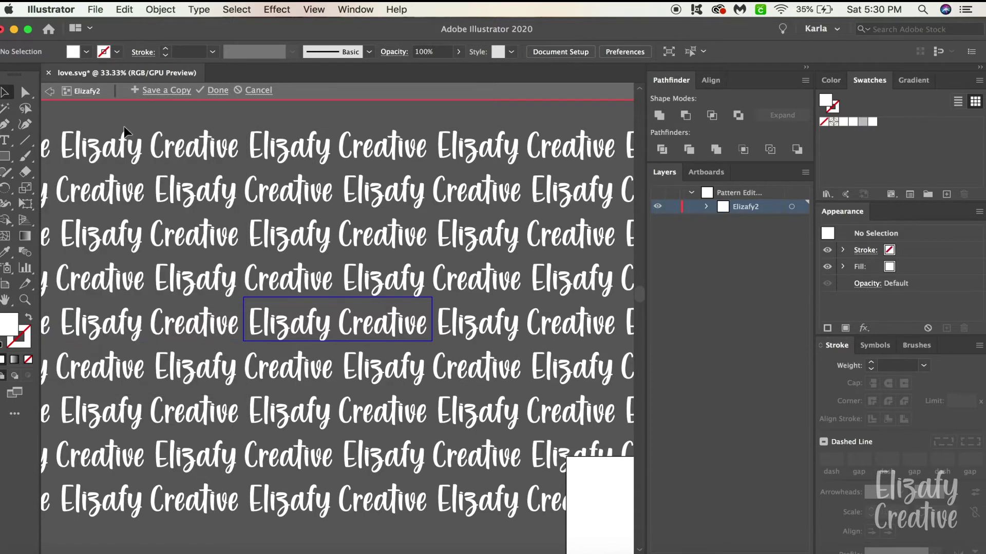
pyautogui.click(216, 90)
pyautogui.scroll(-10, 372, 290)
pyautogui.hscroll(10, 373, 290)
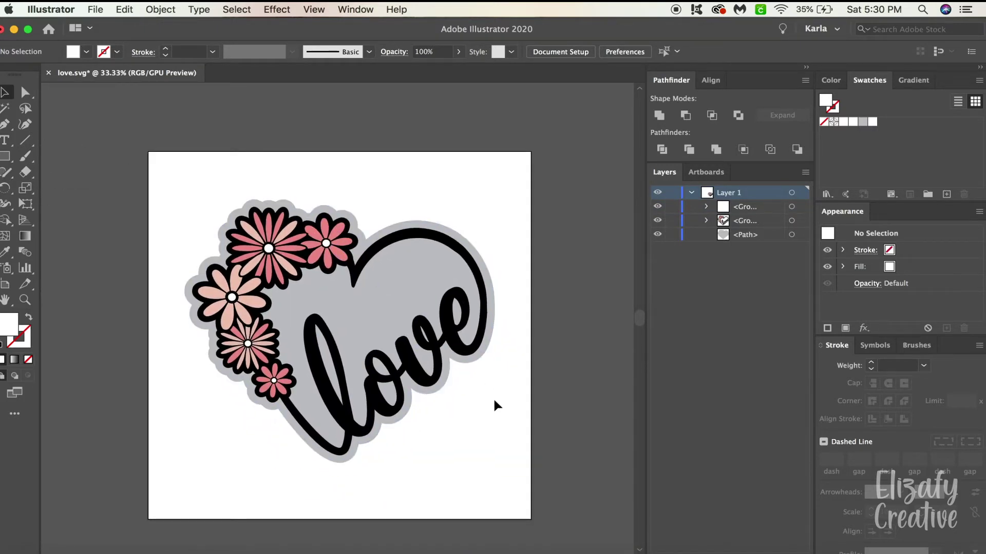
# - Marquee-select the grey backing and floral heart, copy them, and paste in front
pyautogui.moveTo(487, 402); pyautogui.dragTo(226, 196)
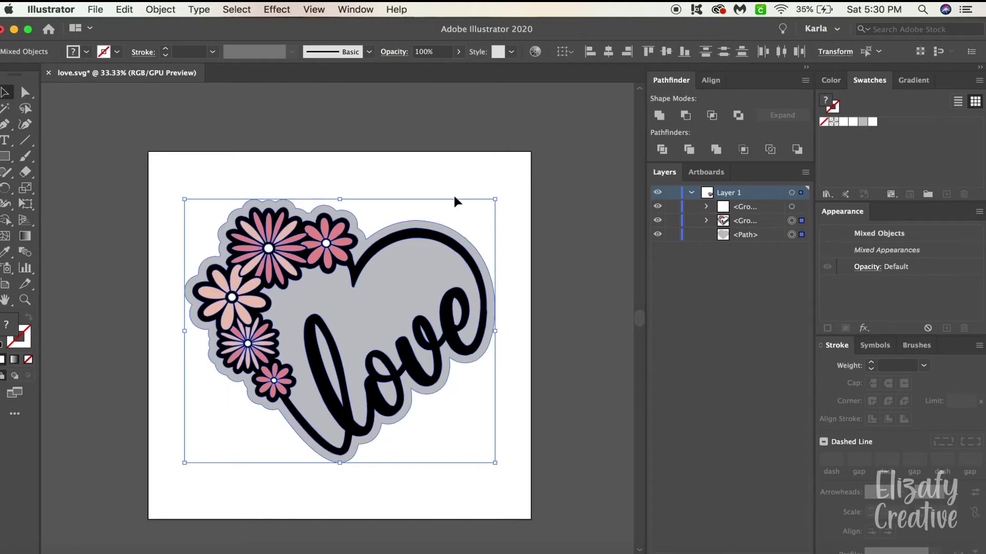
pyautogui.press('super+c')
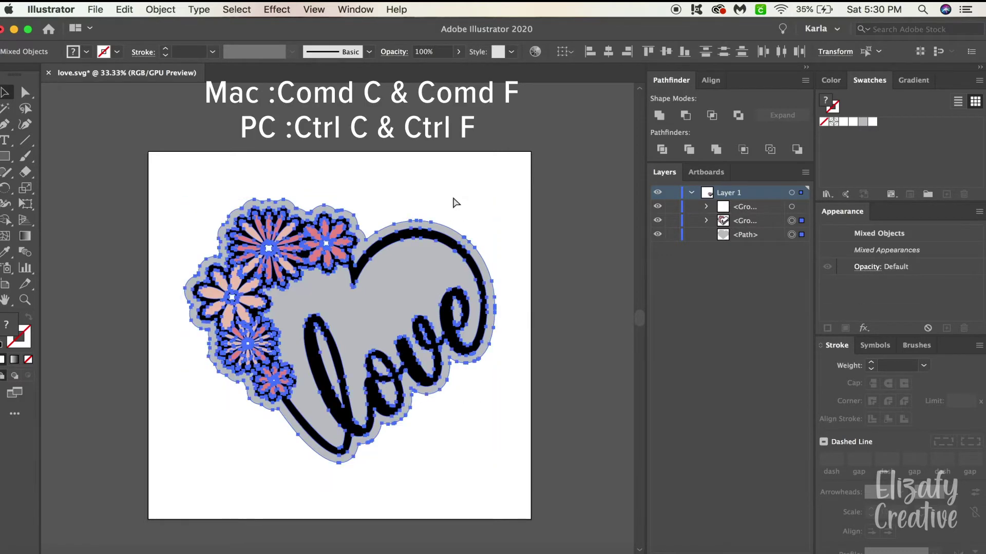
pyautogui.press('super+f')
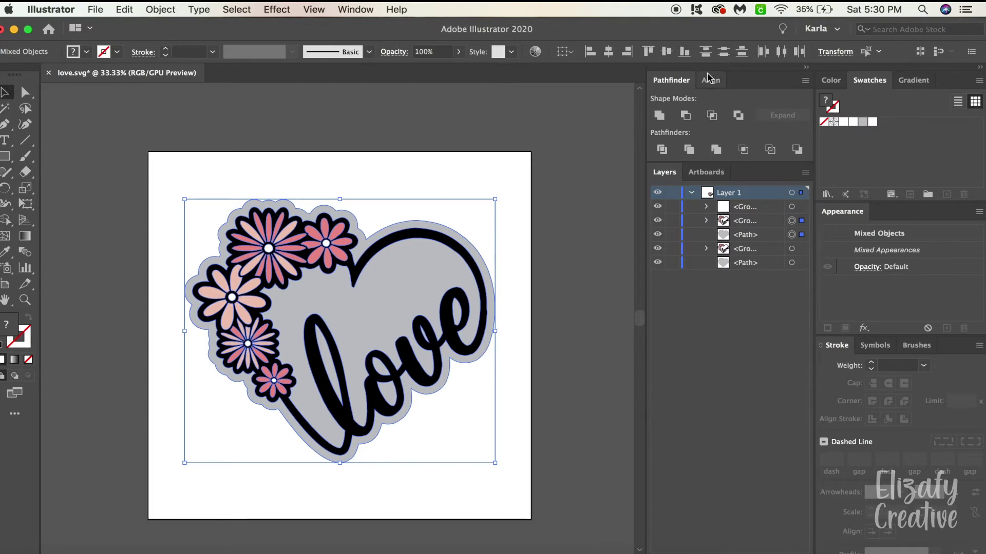
# - Unite the pasted copy into a single heart silhouette over the artwork
pyautogui.click(659, 115)
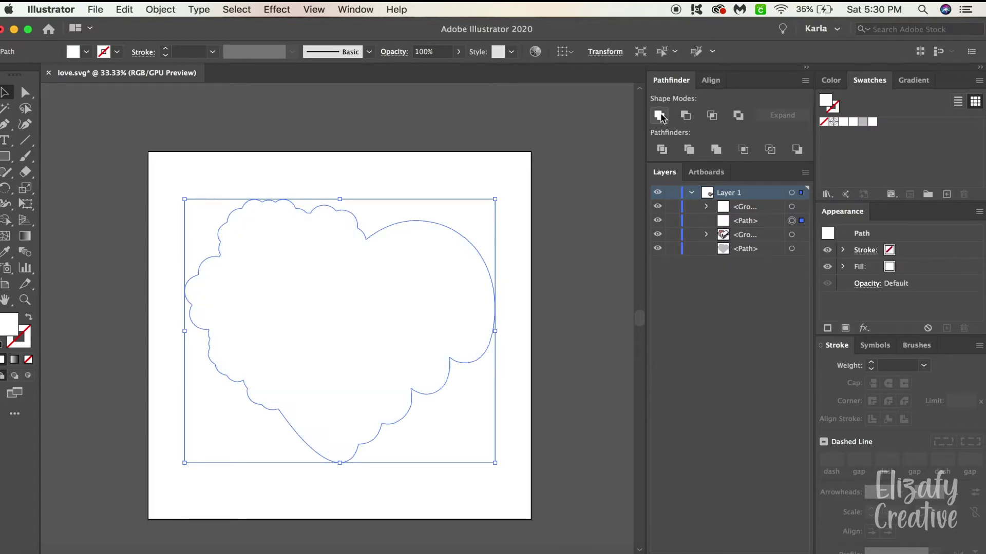
pyautogui.hscroll(5, 511, 218)
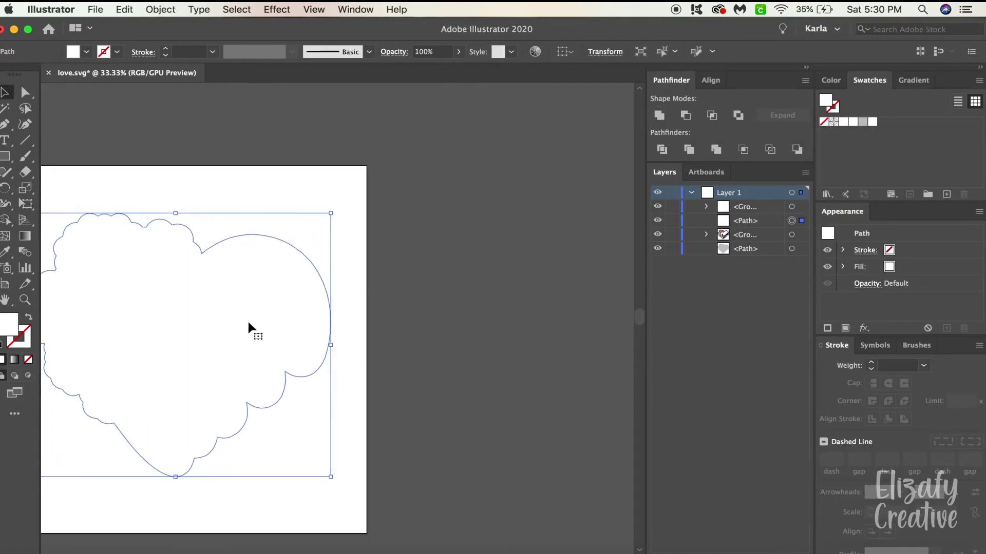
pyautogui.moveTo(208, 331); pyautogui.dragTo(509, 333)
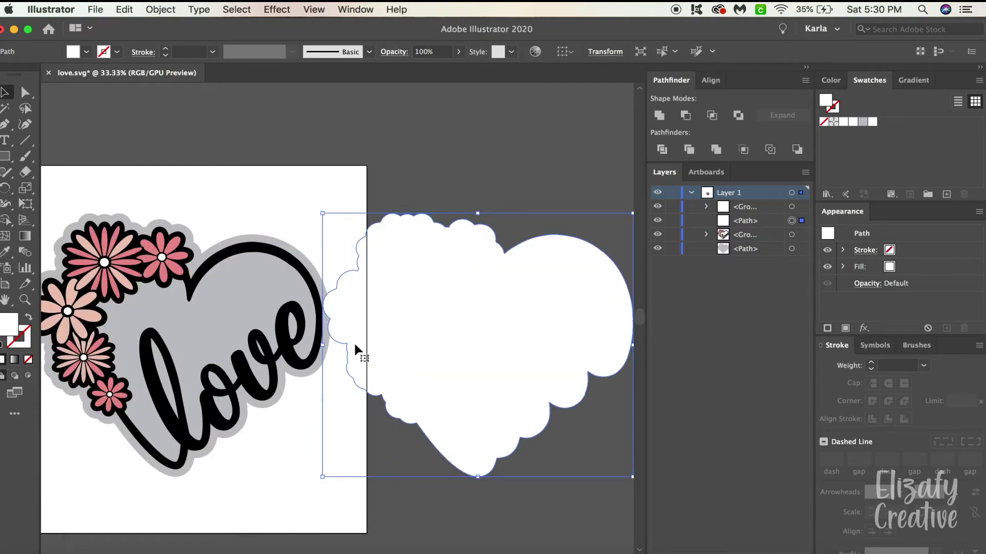
pyautogui.press('a')
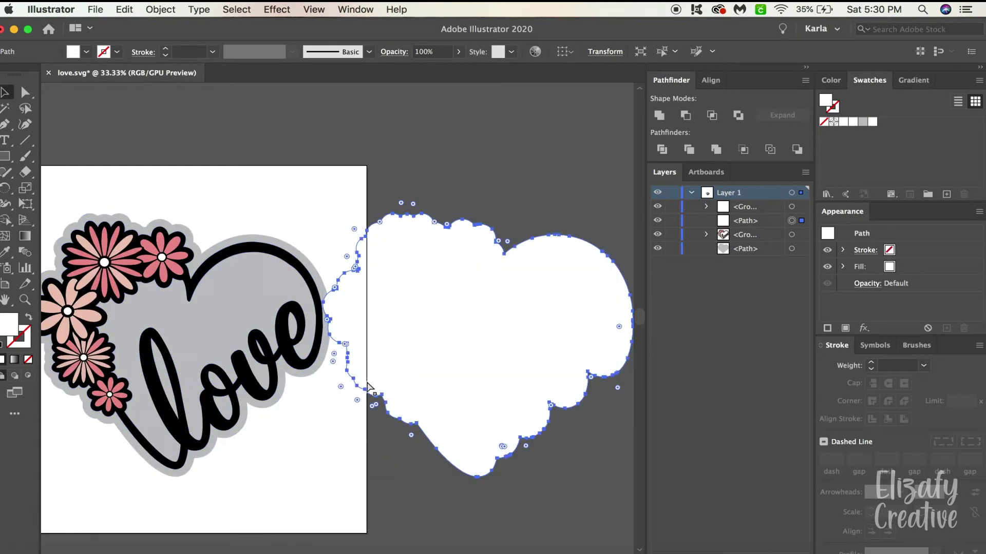
pyautogui.press('super+z')
pyautogui.hscroll(-5, 471, 390)
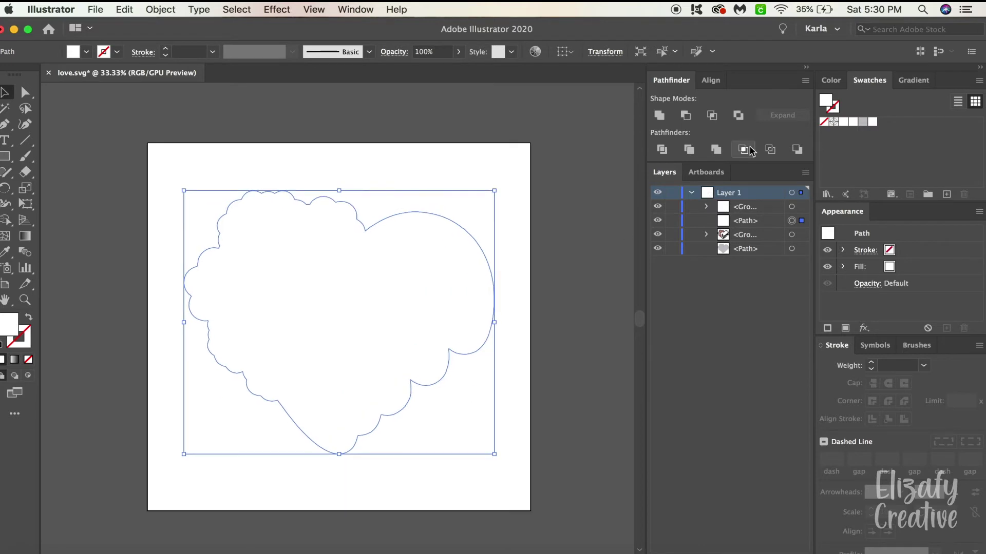
# - Fill the silhouette with the Elizafy2 pattern and lower its opacity to 48%
pyautogui.click(873, 125)
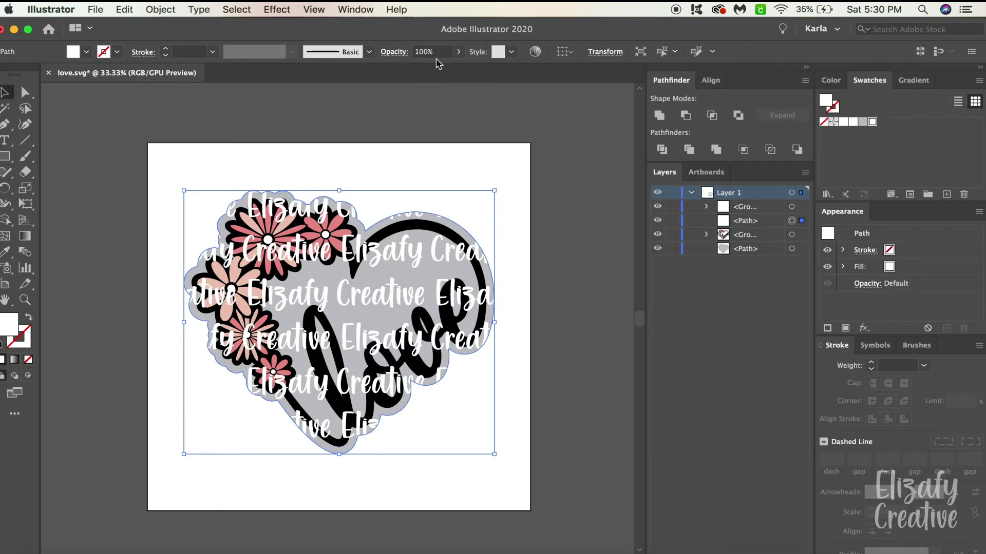
pyautogui.click(458, 52)
pyautogui.moveTo(456, 68); pyautogui.dragTo(431, 69)
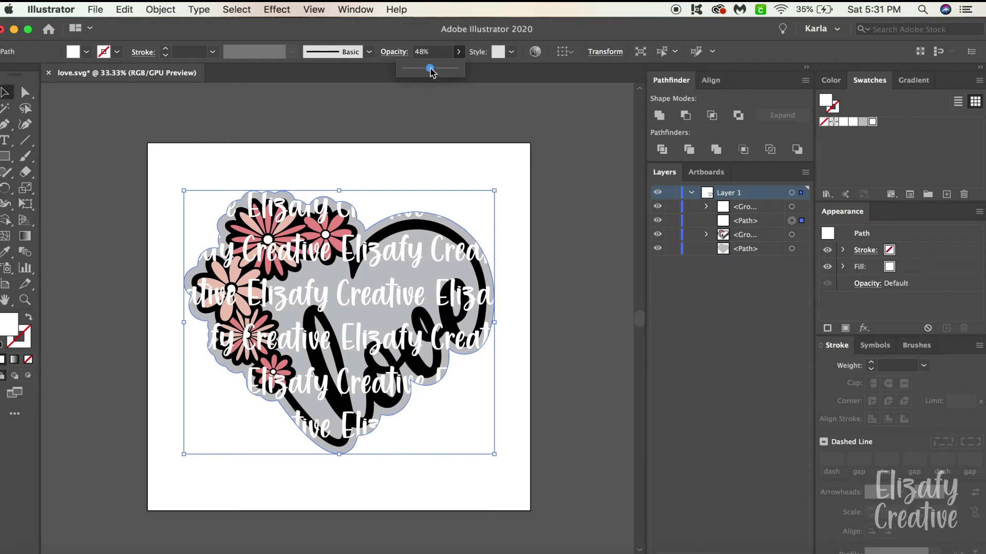
pyautogui.click(534, 166)
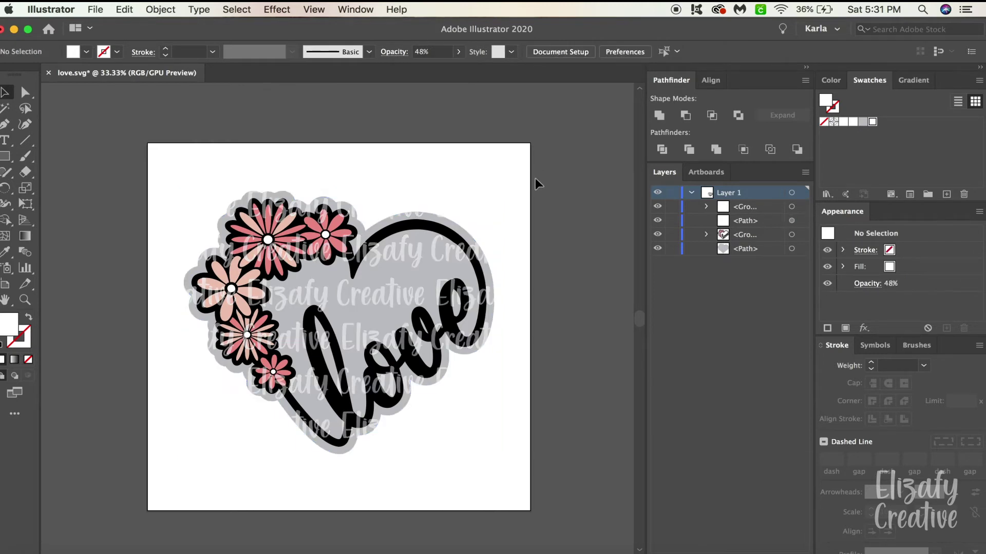
pyautogui.hscroll(10, 523, 255)
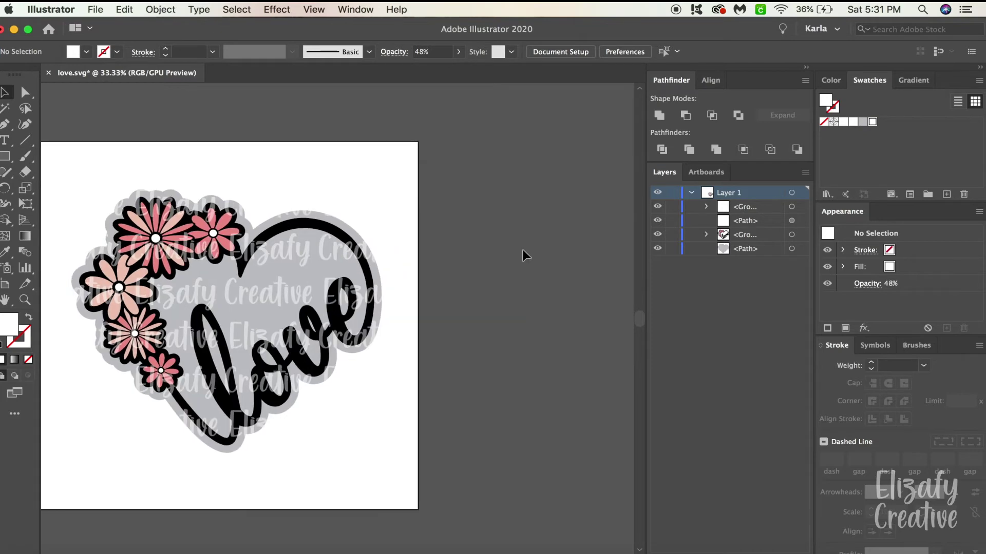
# - Duplicate the artboard with the Artboard tool, then zoom in on the copied heart
pyautogui.click(5, 284)
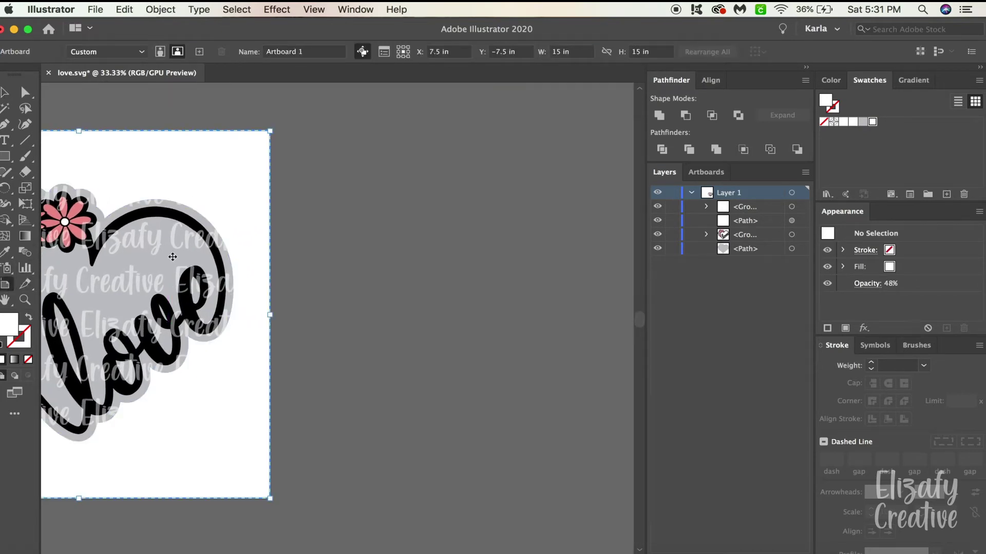
pyautogui.hscroll(2, 139, 271)
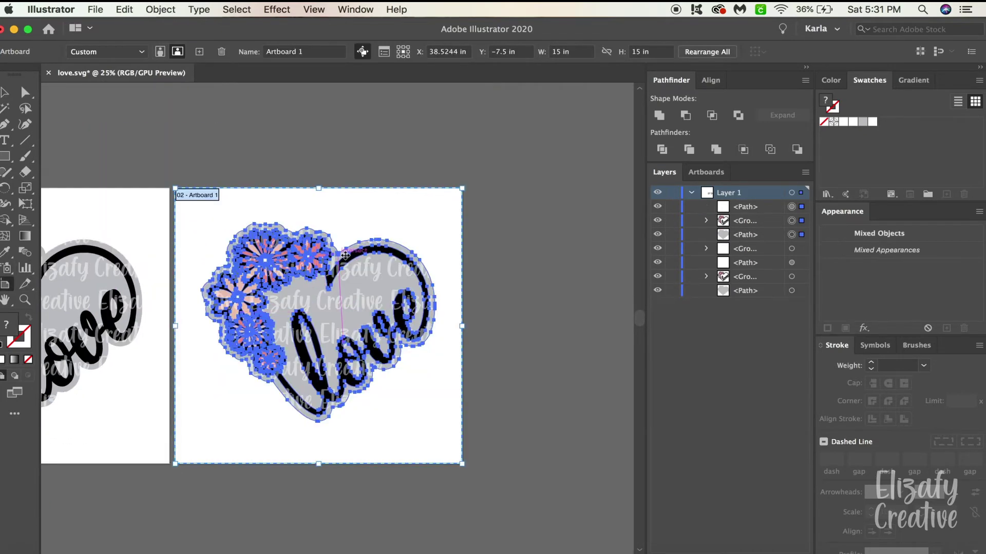
pyautogui.press('v')
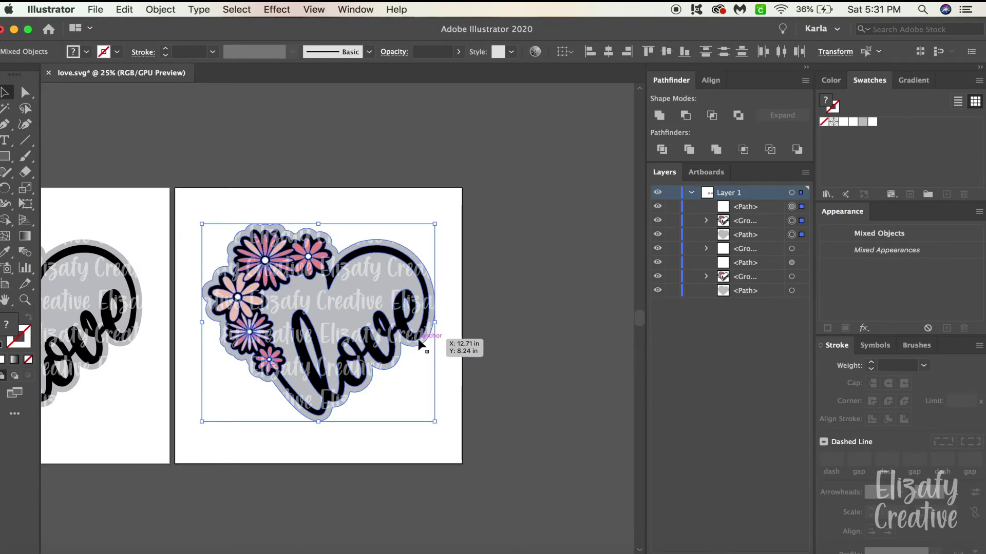
pyautogui.press('super+equal')
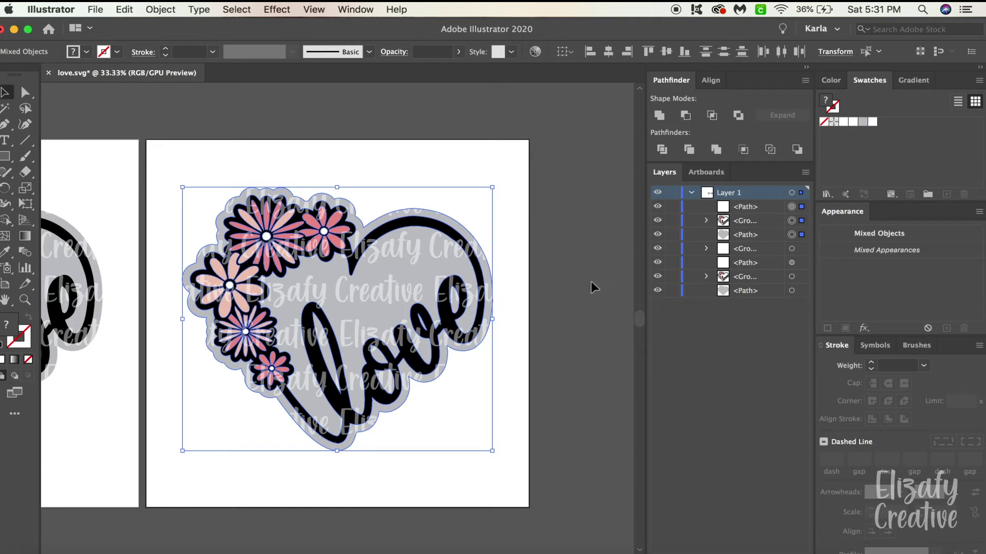
# - Select all pieces of the copied heart and unite them into one shape
pyautogui.click(512, 368)
pyautogui.moveTo(490, 390); pyautogui.dragTo(521, 148)
pyautogui.click(660, 118)
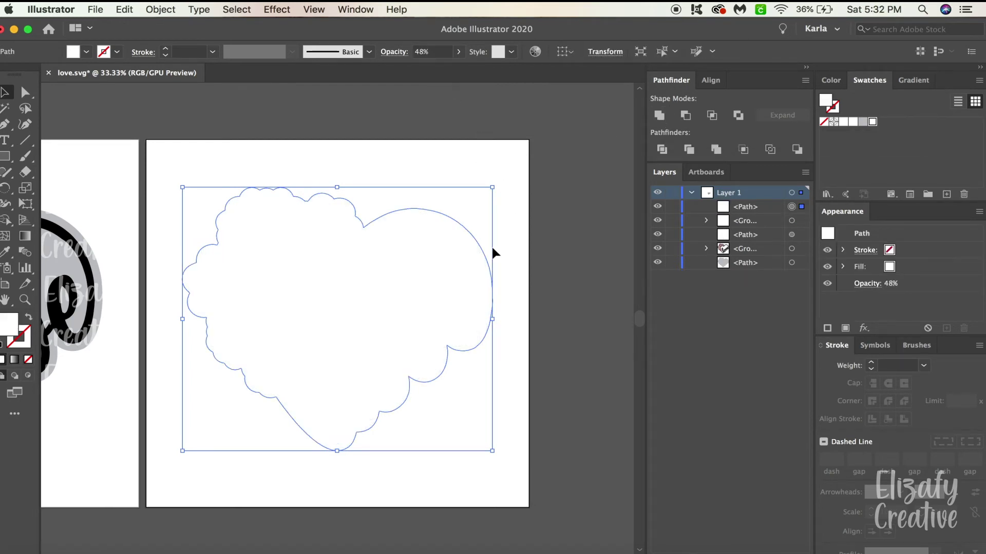
pyautogui.hscroll(5, 338, 286)
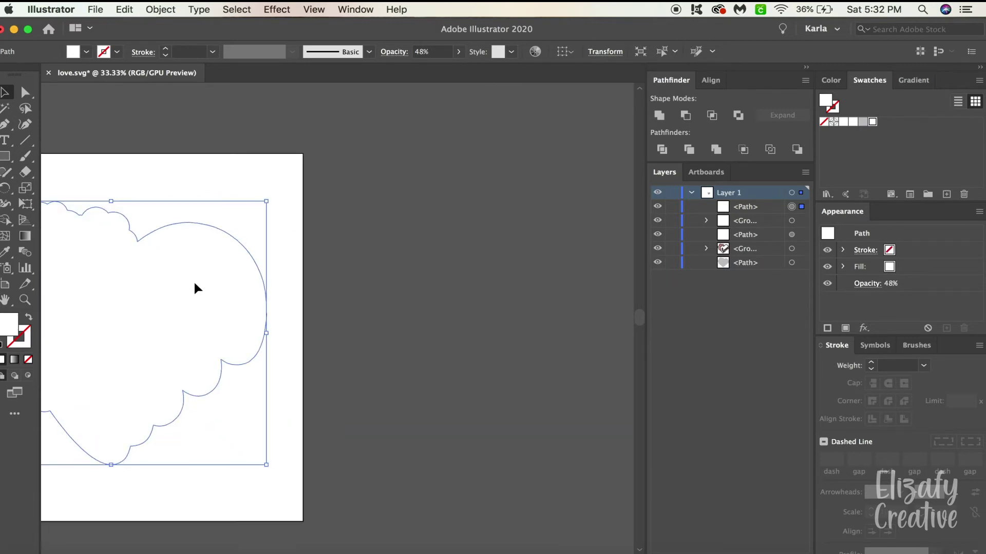
pyautogui.moveTo(193, 280); pyautogui.dragTo(530, 334)
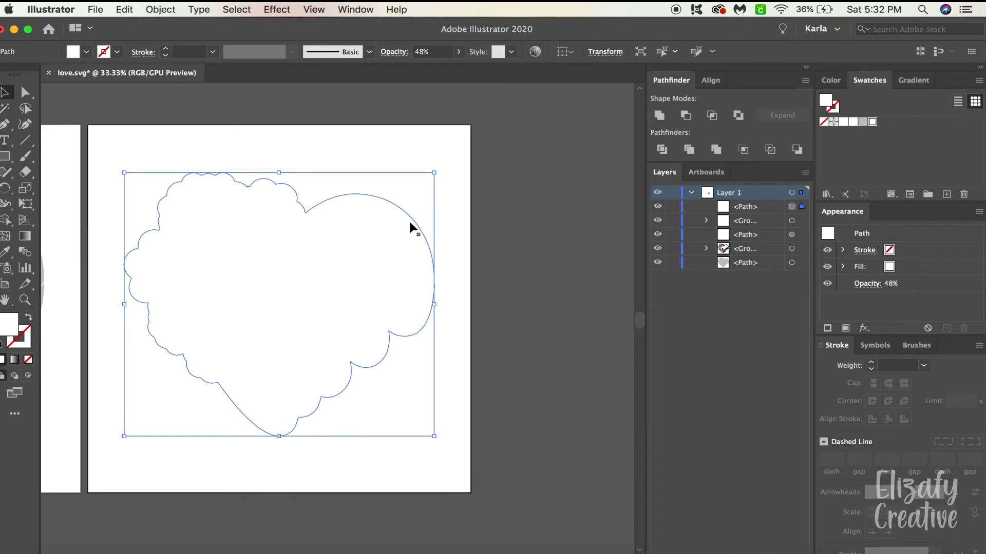
pyautogui.hscroll(-3, 409, 225)
pyautogui.click(459, 52)
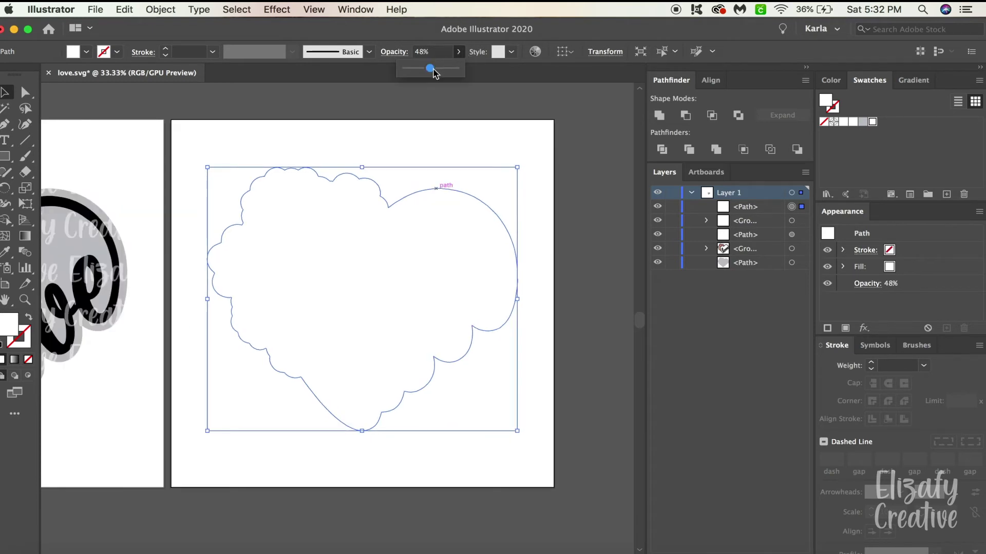
# - Make the heart light grey at 100% opacity, then paste a front copy filled with the Elizafy2 pattern
pyautogui.moveTo(433, 72); pyautogui.dragTo(459, 70)
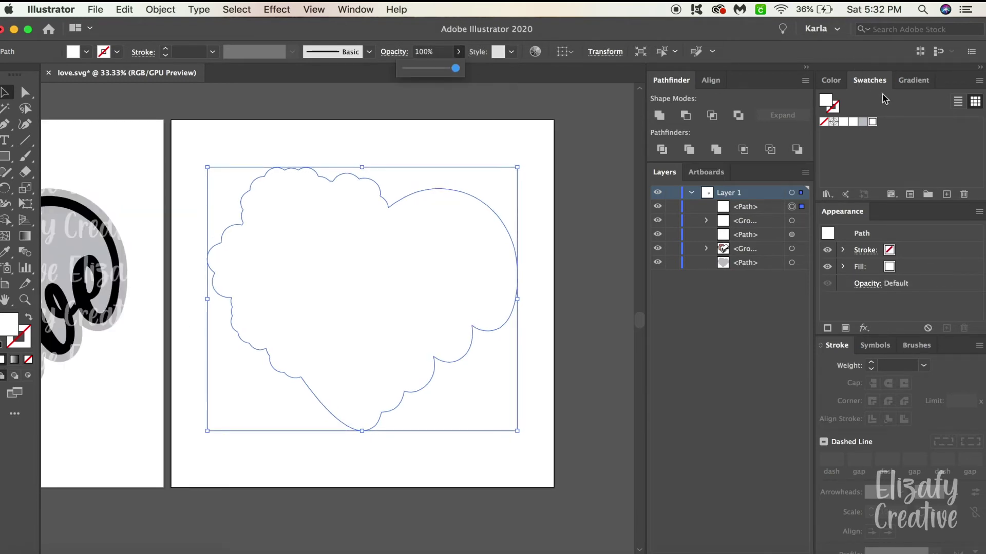
pyautogui.click(862, 121)
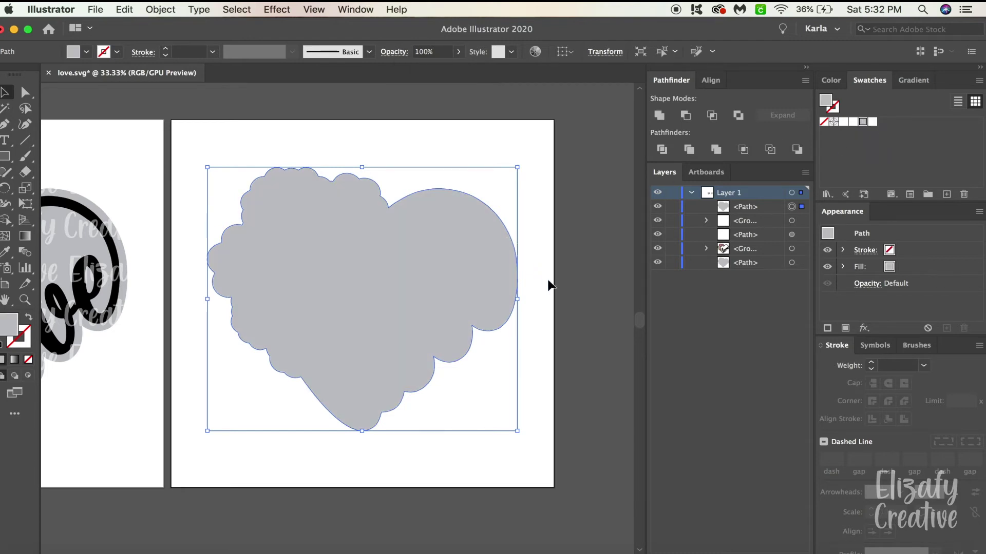
pyautogui.press('super+c')
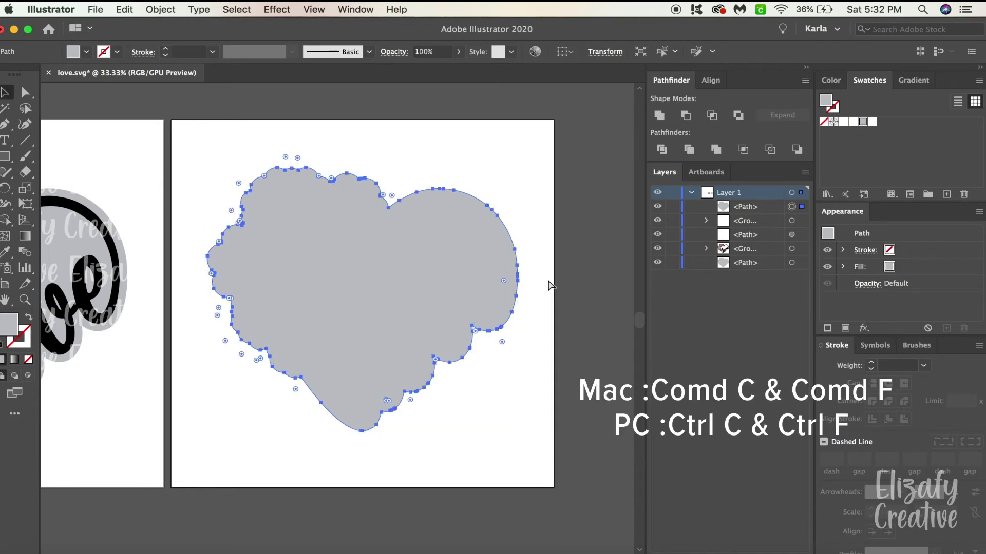
pyautogui.press('super+f')
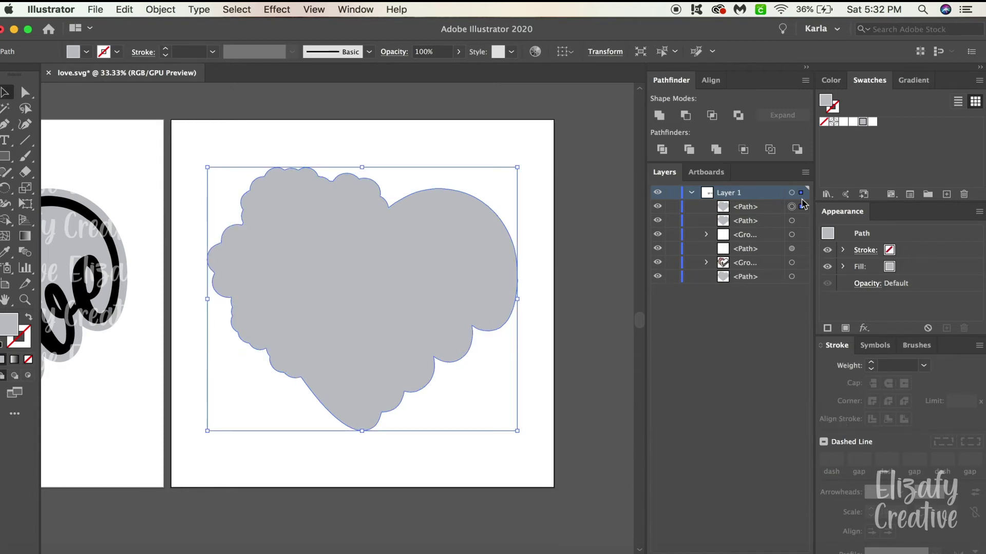
pyautogui.click(873, 123)
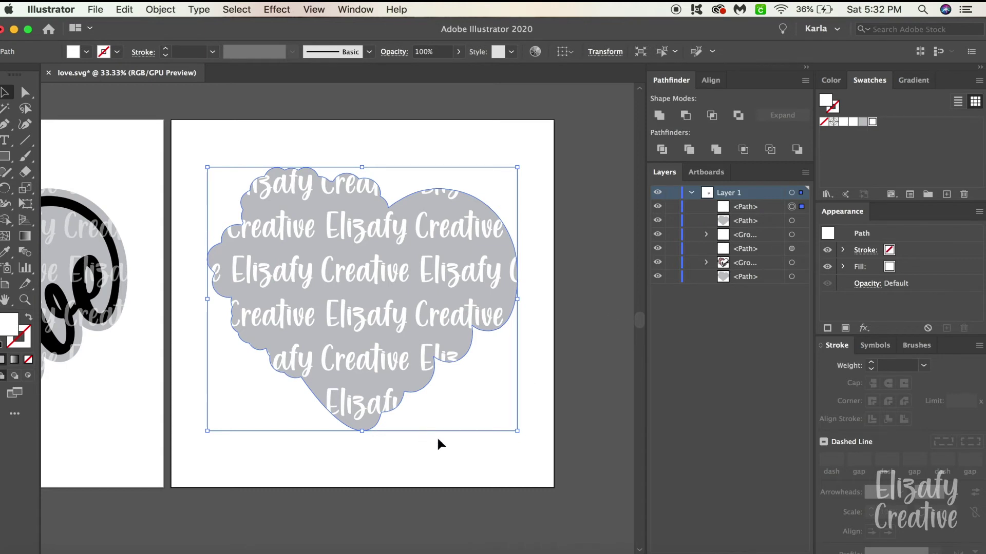
pyautogui.click(445, 459)
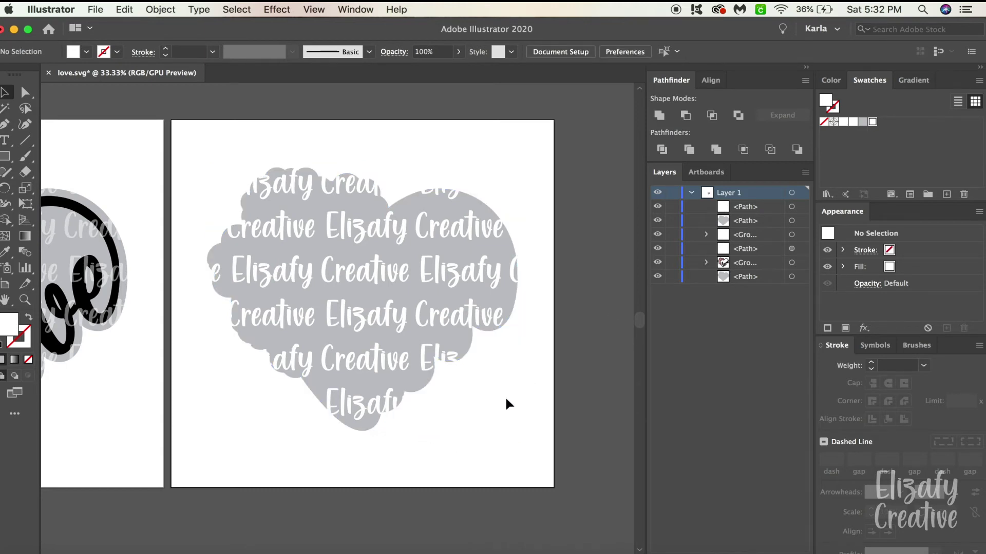
# - Marquee-select all parts of the floral love heart and group them
pyautogui.hscroll(-1, 505, 405)
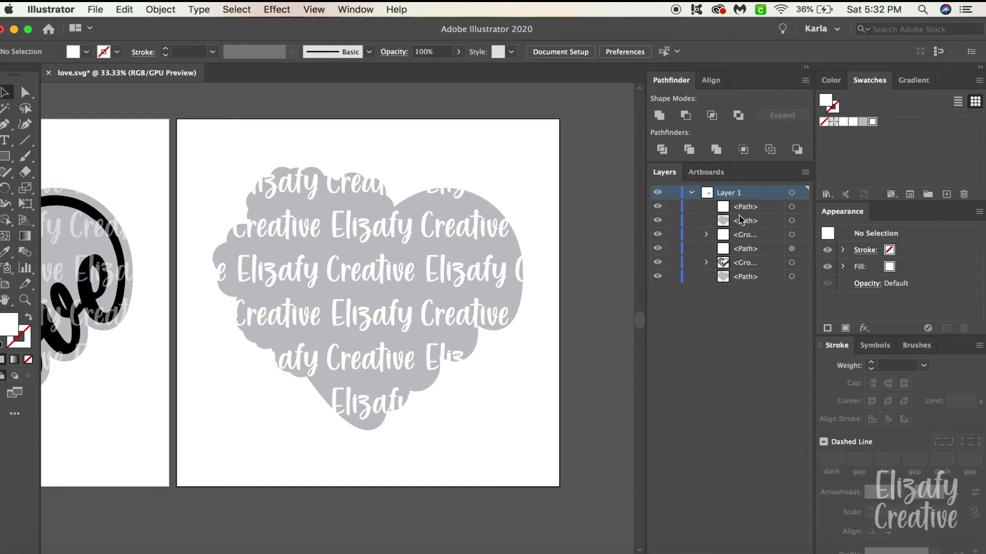
pyautogui.hscroll(-10, 352, 432)
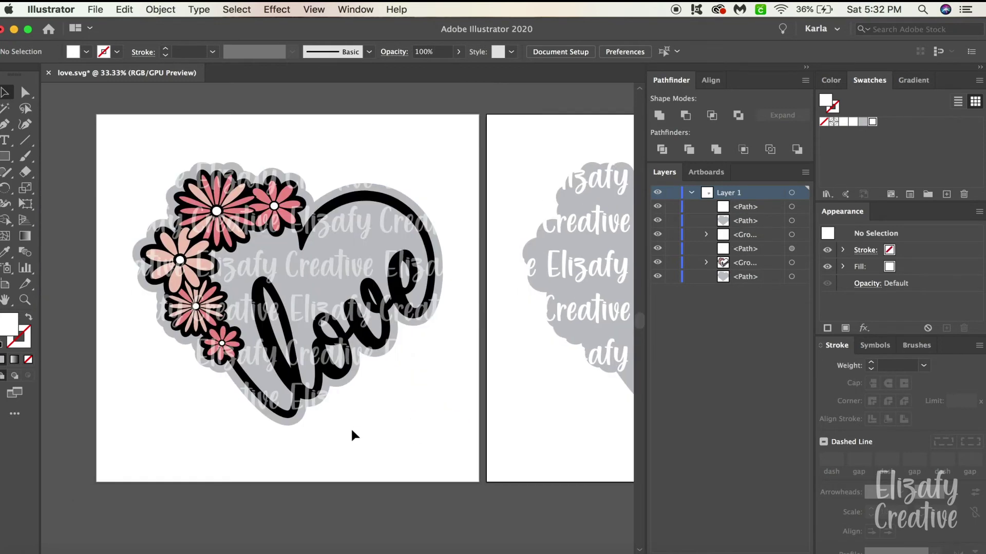
pyautogui.moveTo(424, 428); pyautogui.dragTo(135, 158)
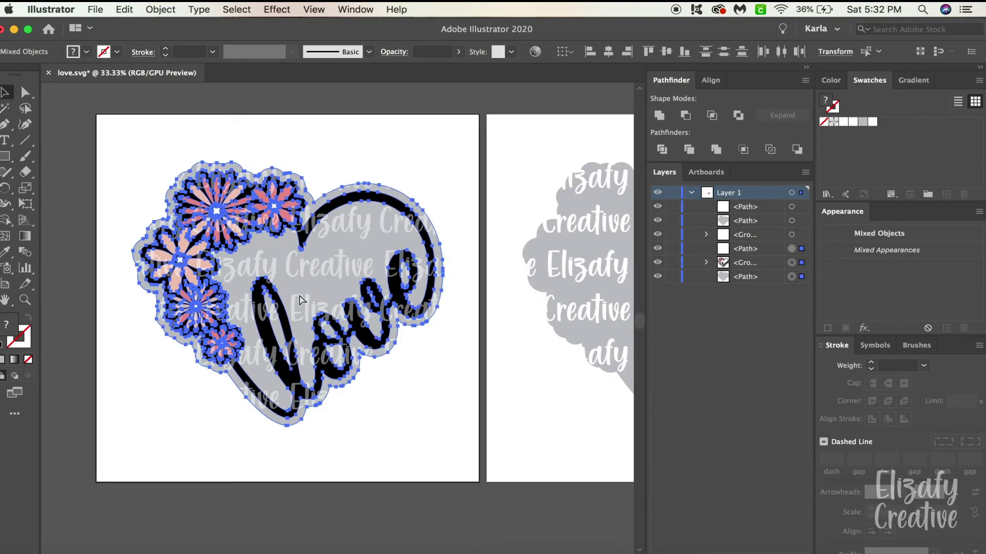
pyautogui.press('super+g')
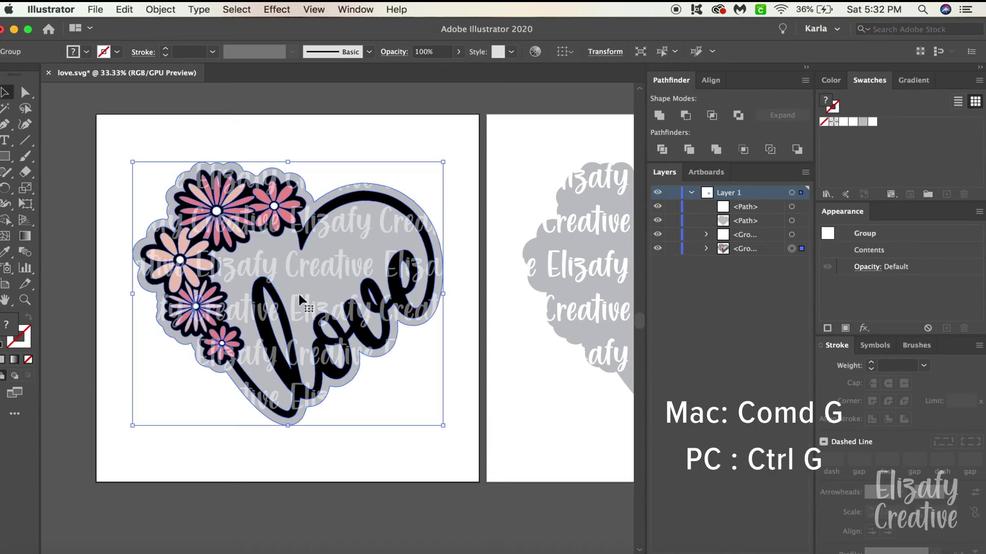
# - Move the text group to the top of the layer in Layers and hide it
pyautogui.hscroll(5, 328, 309)
pyautogui.hscroll(5, 327, 304)
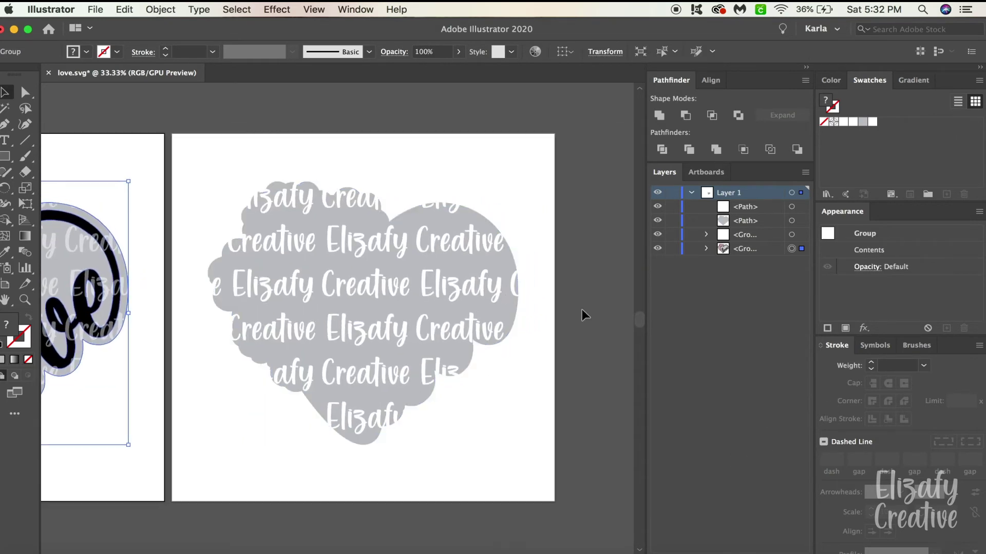
pyautogui.click(791, 234)
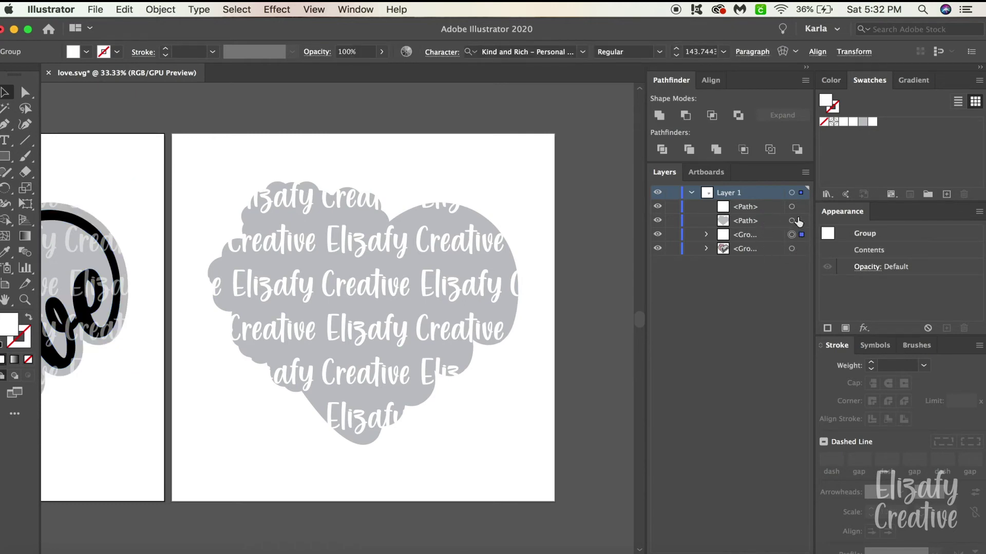
pyautogui.moveTo(755, 234); pyautogui.dragTo(752, 200)
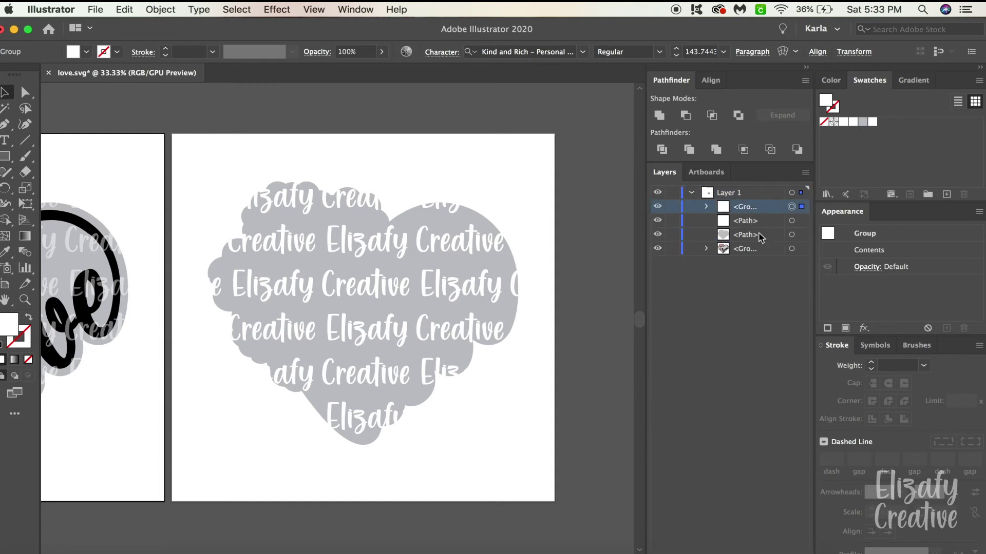
pyautogui.click(664, 207)
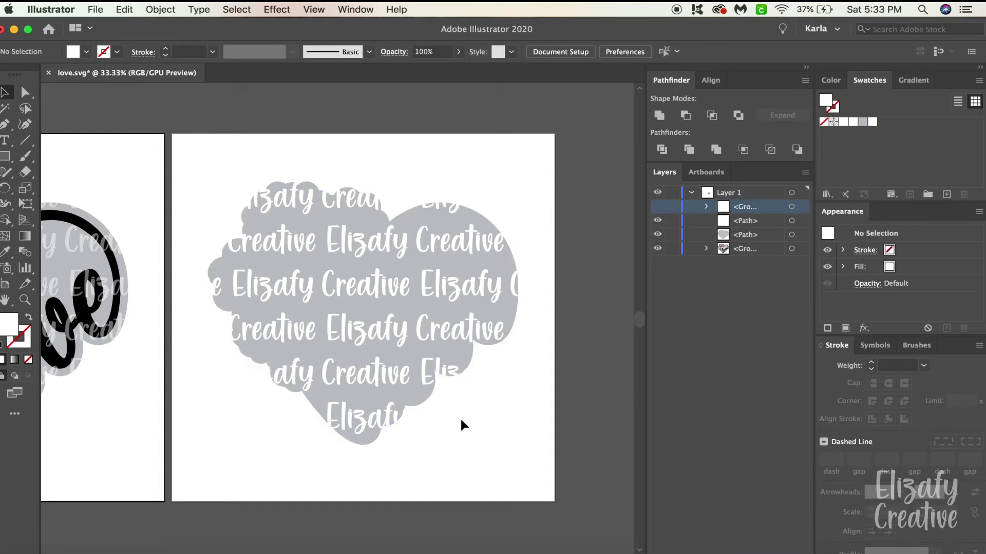
# - Select the gray heart and add a Drop Shadow effect to it
pyautogui.click(792, 235)
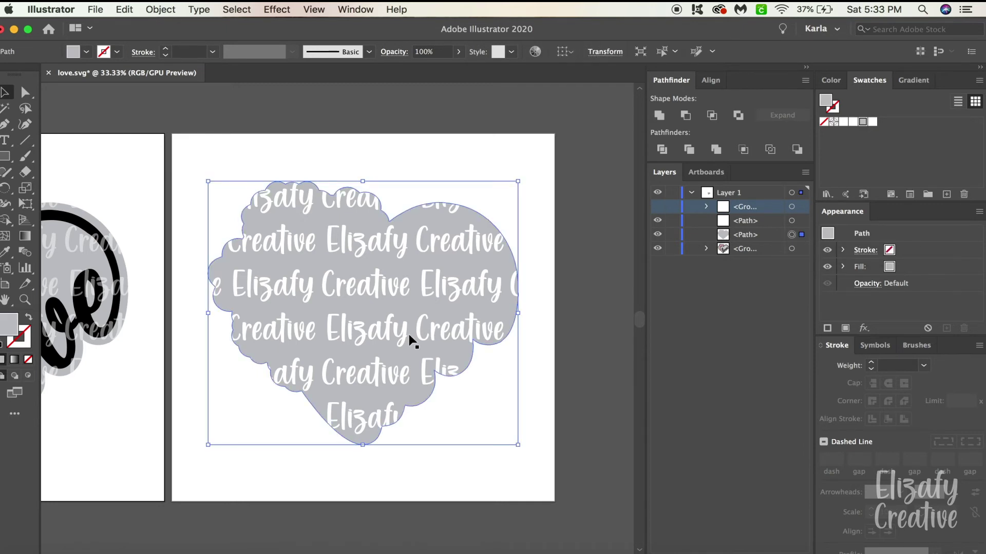
pyautogui.click(864, 329)
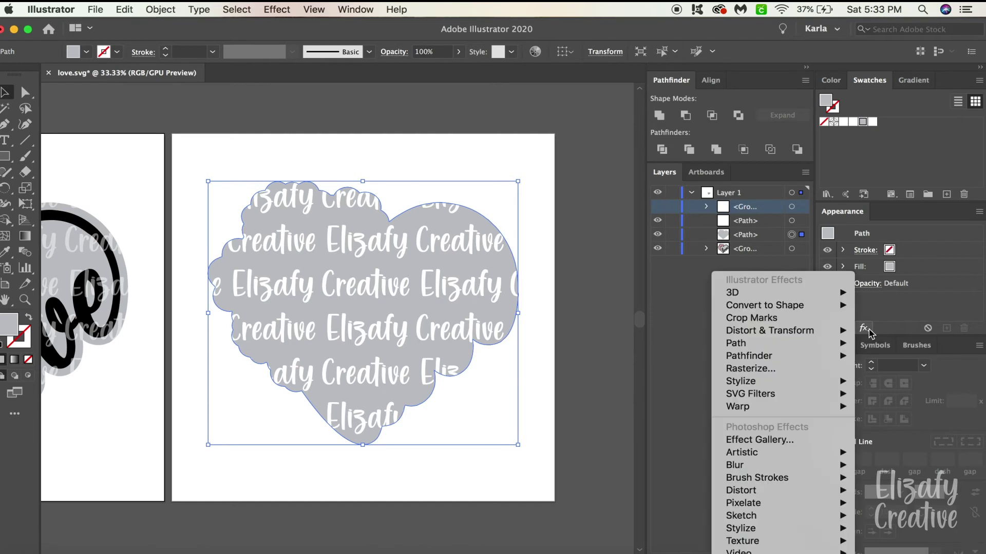
pyautogui.moveTo(821, 381)
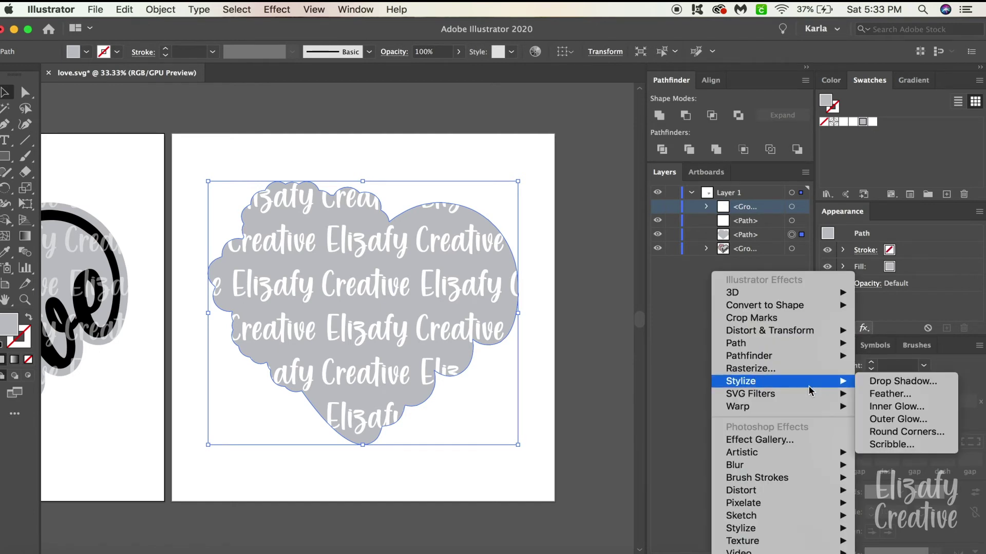
pyautogui.click(875, 383)
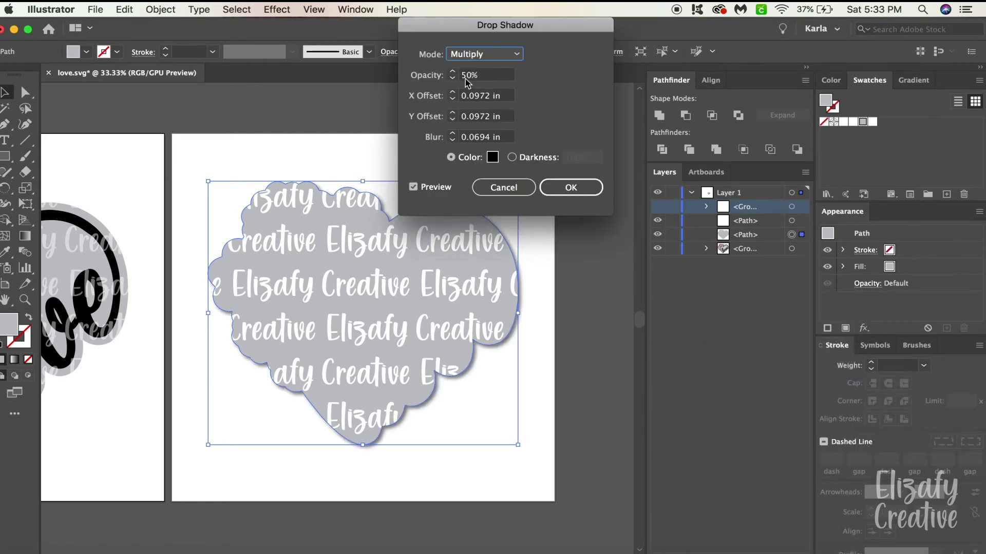
# - Set the drop shadow opacity to 50%
pyautogui.doubleClick(469, 75)
pyautogui.write('50')
pyautogui.click(422, 73)
pyautogui.write('75')
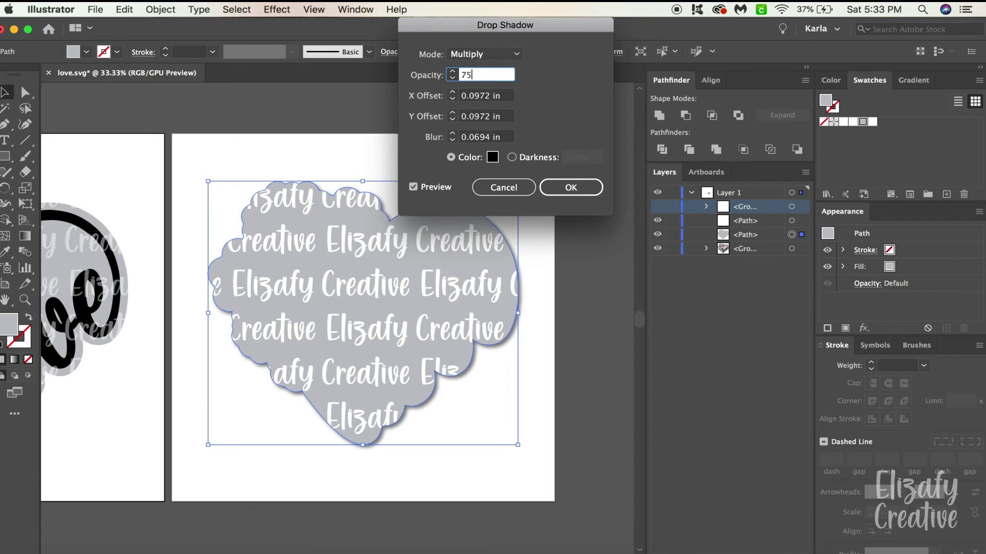
pyautogui.click(506, 97)
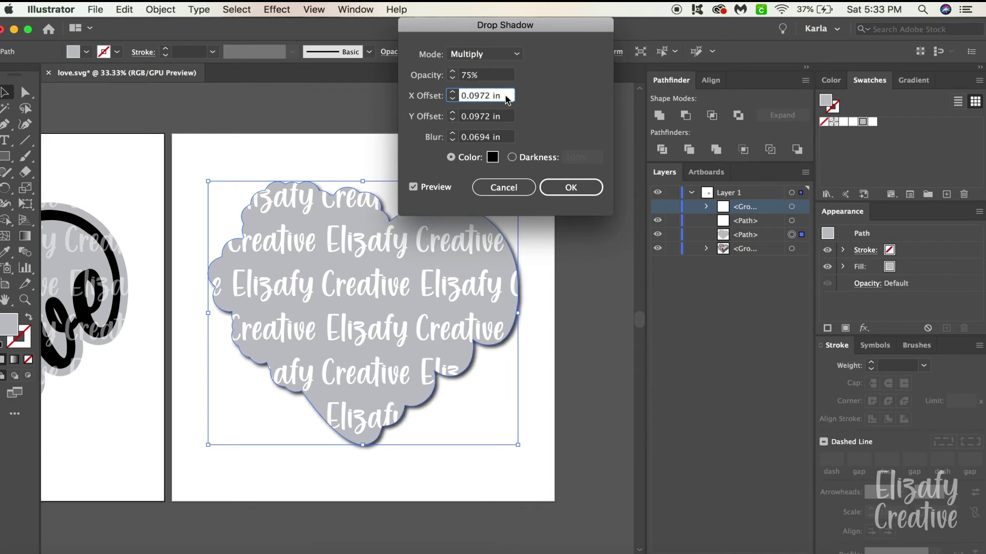
pyautogui.click(491, 75)
pyautogui.write('50')
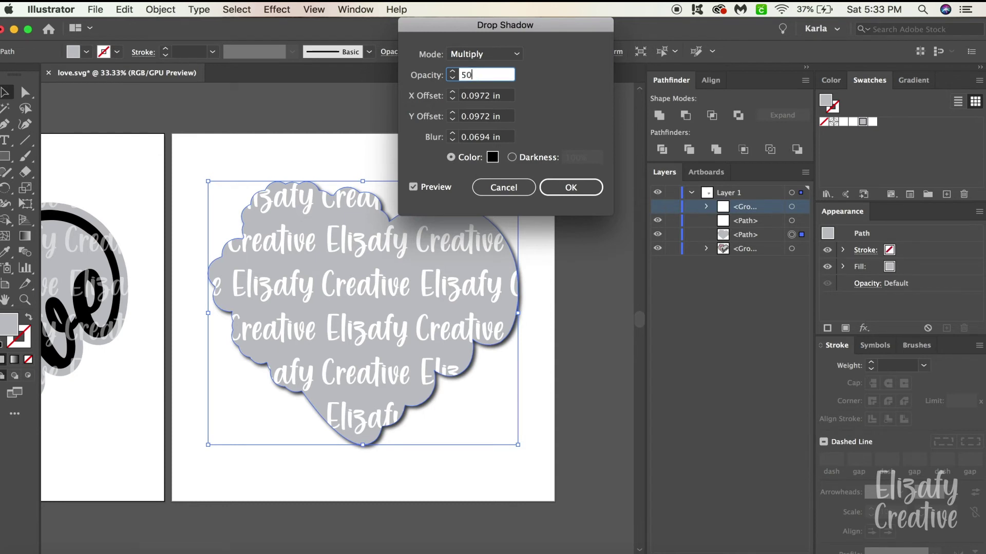
pyautogui.click(503, 97)
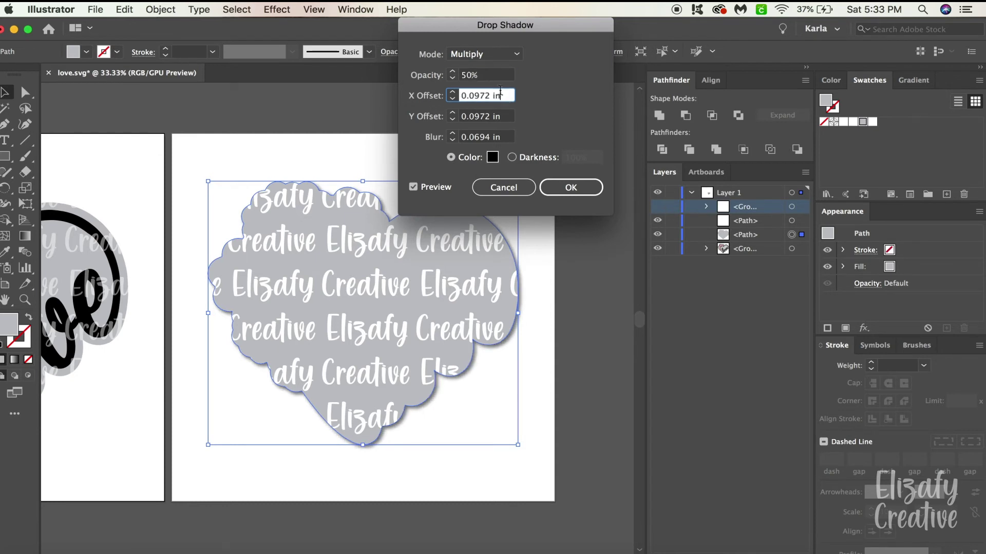
# - Set the shadow's X and Y offsets to 0.125 in
pyautogui.click(452, 99)
pyautogui.click(453, 99)
pyautogui.click(453, 99)
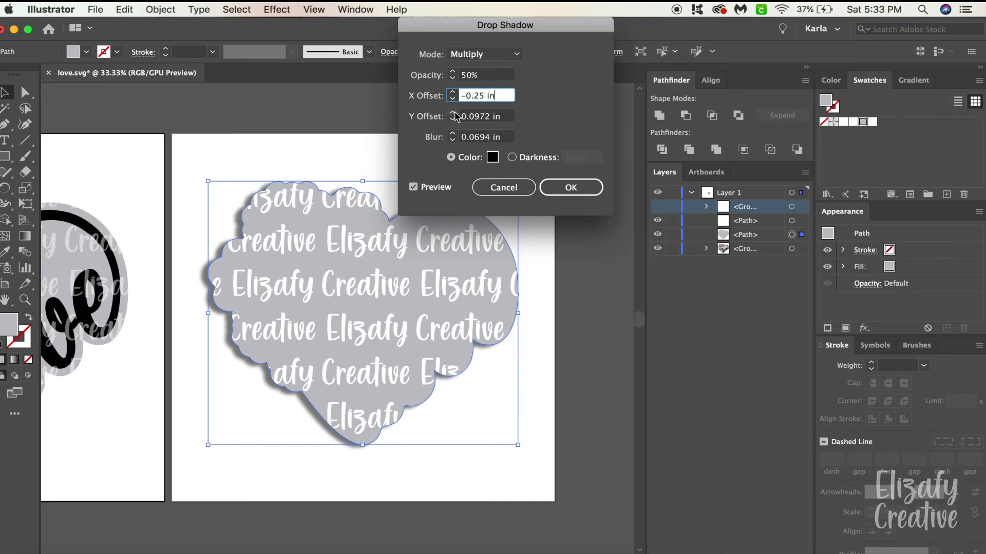
pyautogui.click(453, 120)
pyautogui.click(454, 119)
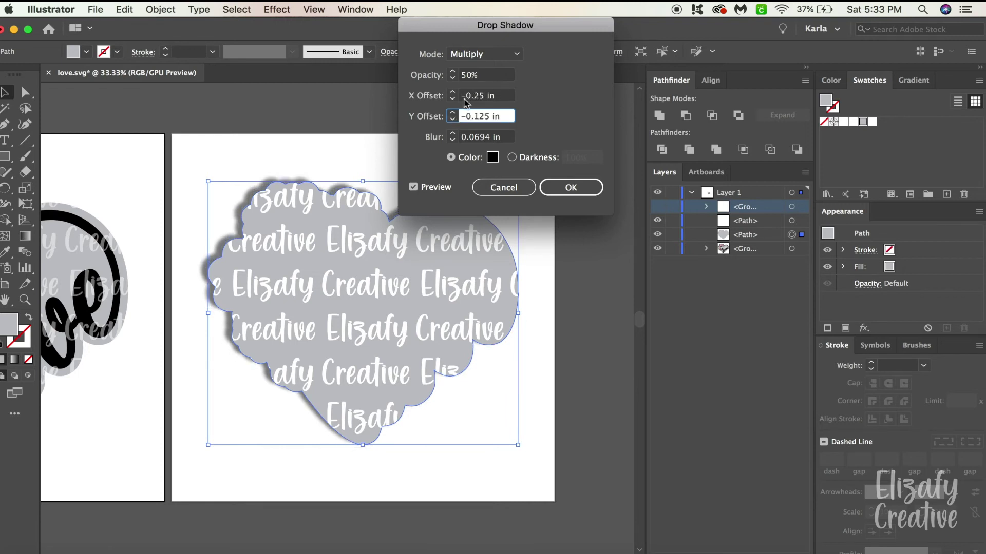
pyautogui.click(453, 99)
pyautogui.click(453, 98)
pyautogui.click(453, 93)
pyautogui.click(452, 92)
pyautogui.click(453, 93)
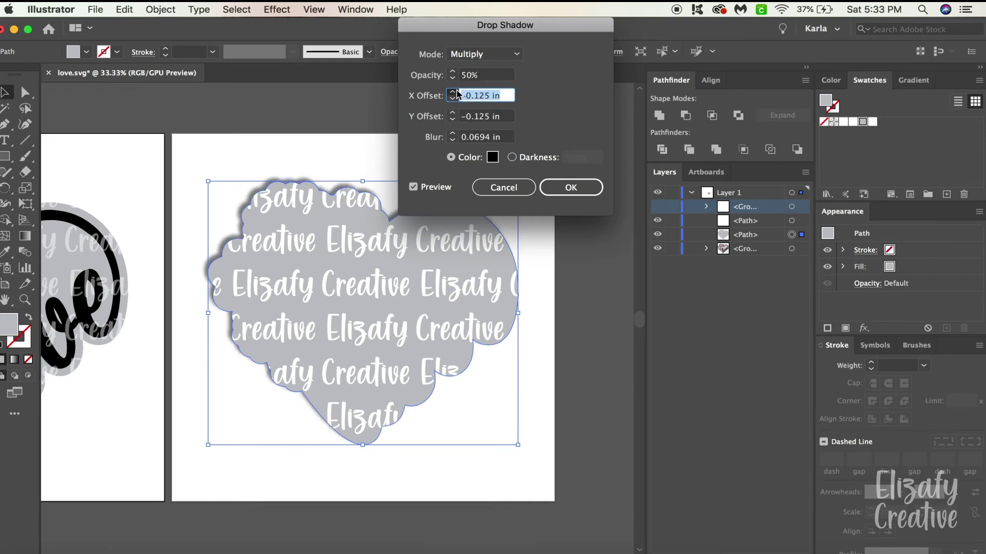
pyautogui.click(453, 92)
pyautogui.click(452, 93)
pyautogui.click(452, 93)
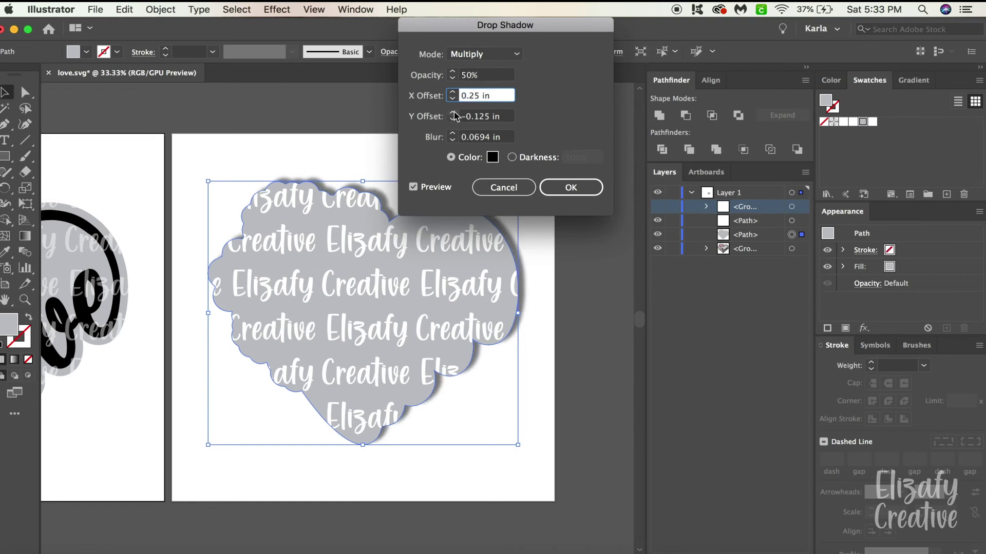
pyautogui.click(453, 113)
pyautogui.click(452, 113)
pyautogui.click(453, 98)
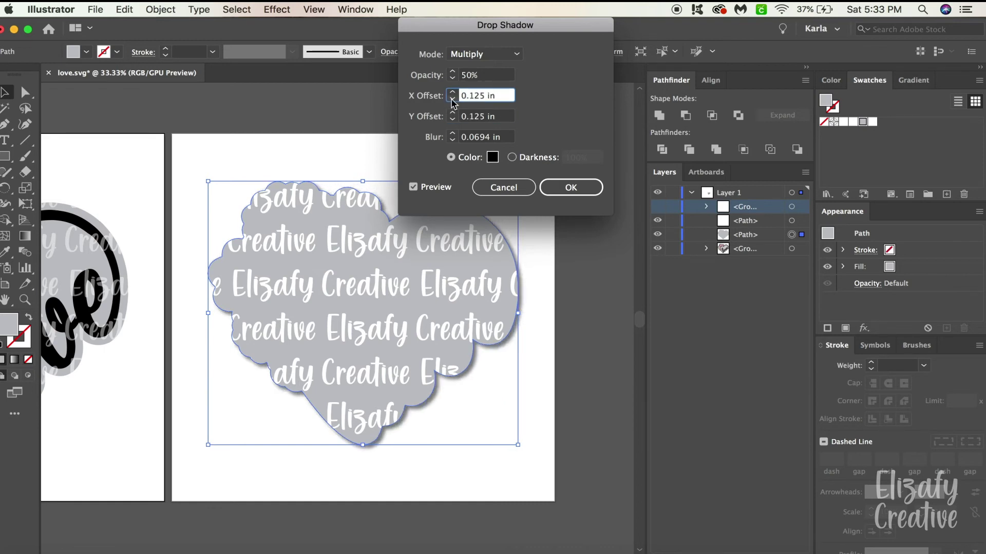
# - Keep the shadow colour black after trying red, and apply the drop shadow
pyautogui.click(492, 156)
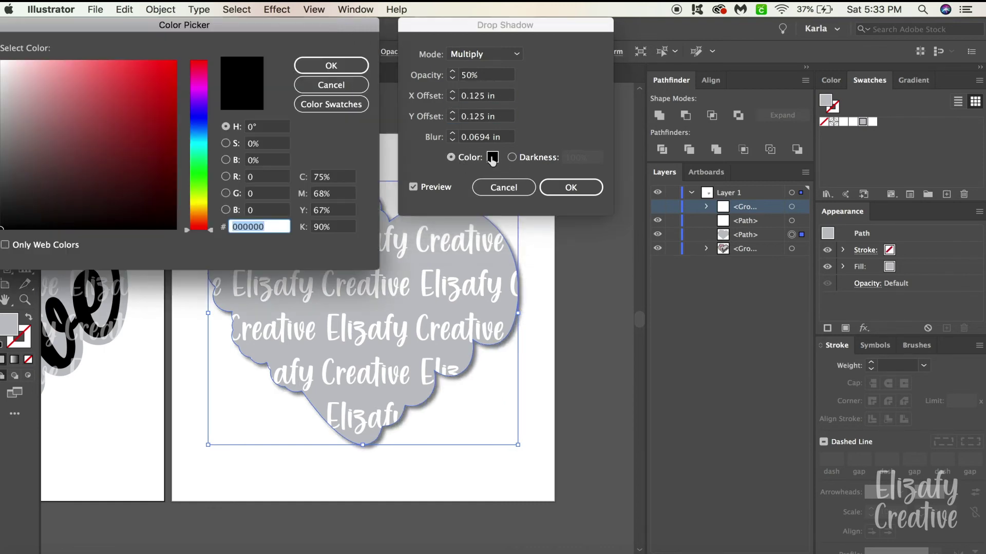
pyautogui.click(97, 109)
pyautogui.click(331, 66)
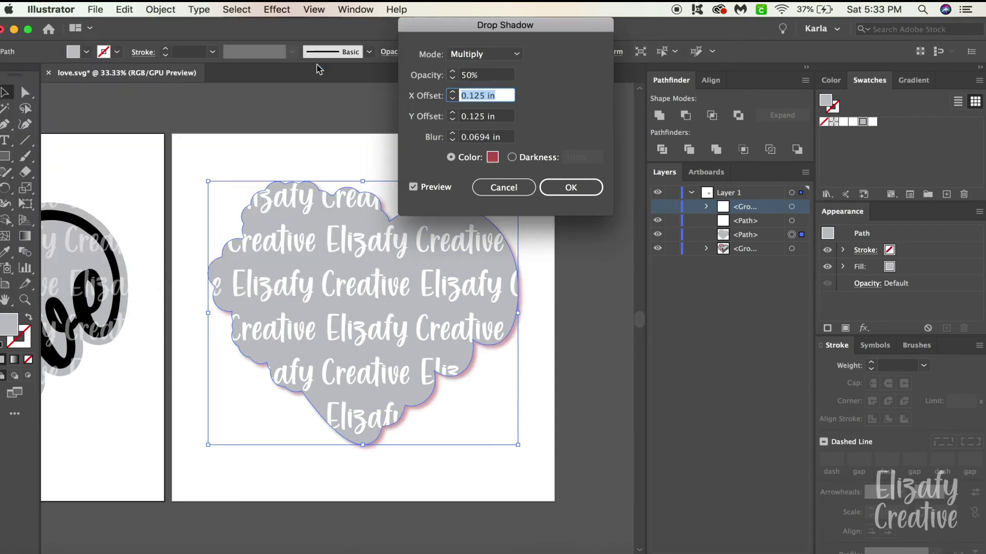
pyautogui.click(493, 157)
pyautogui.moveTo(119, 181); pyautogui.dragTo(2, 228)
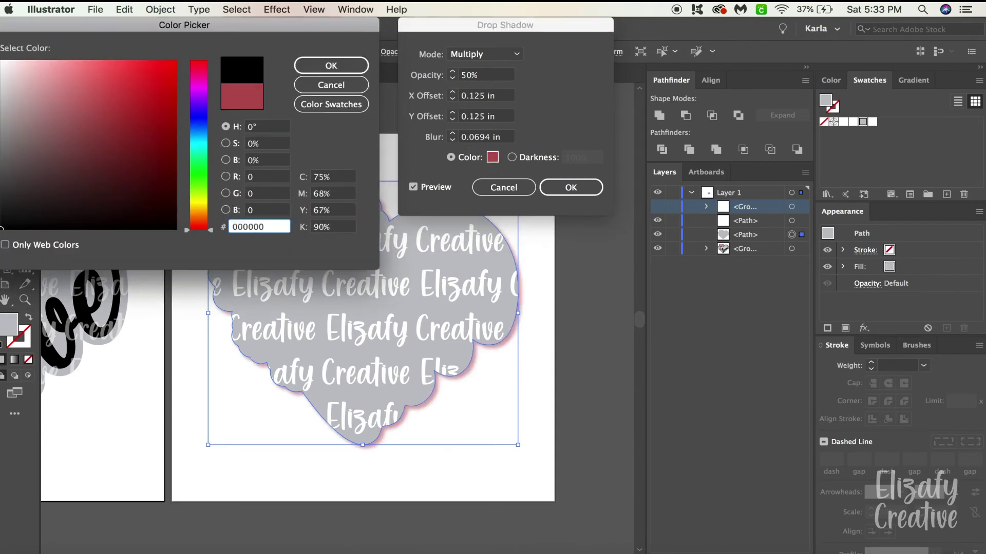
pyautogui.click(338, 69)
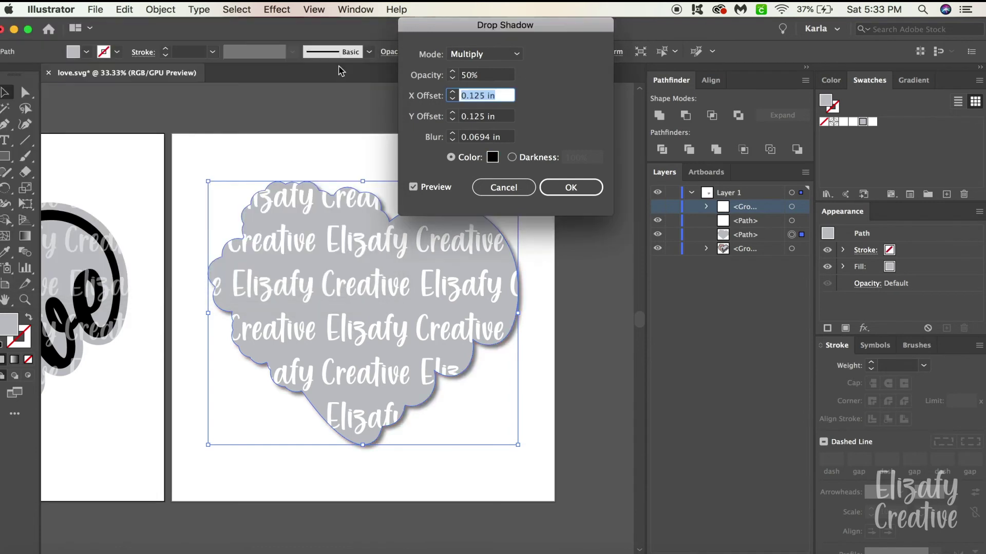
pyautogui.click(571, 187)
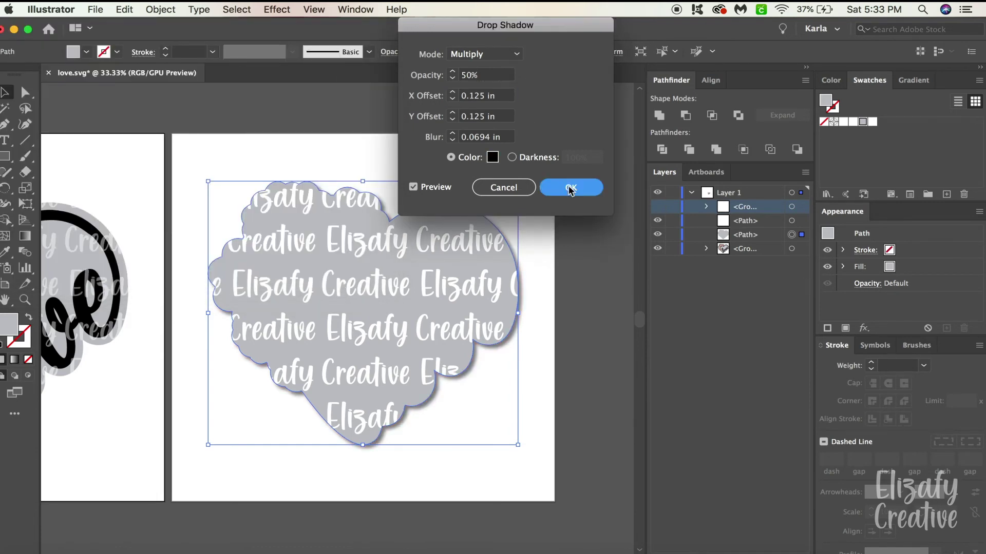
pyautogui.click(550, 265)
pyautogui.press('super+minus')
pyautogui.press('super+minus')
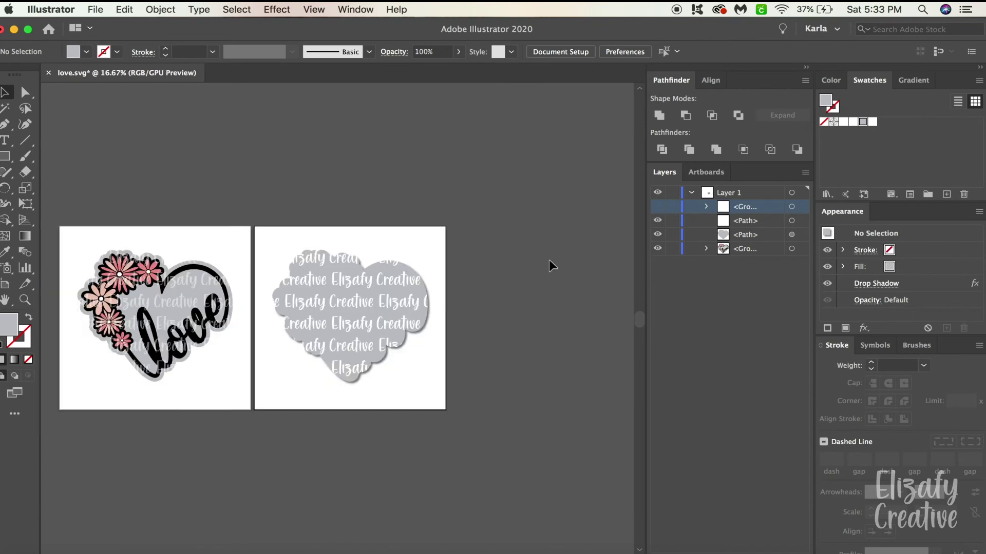
# - Zoom in on the artboards and undo an accidental downward artboard move
pyautogui.hscroll(-3, 550, 265)
pyautogui.press('super+equal')
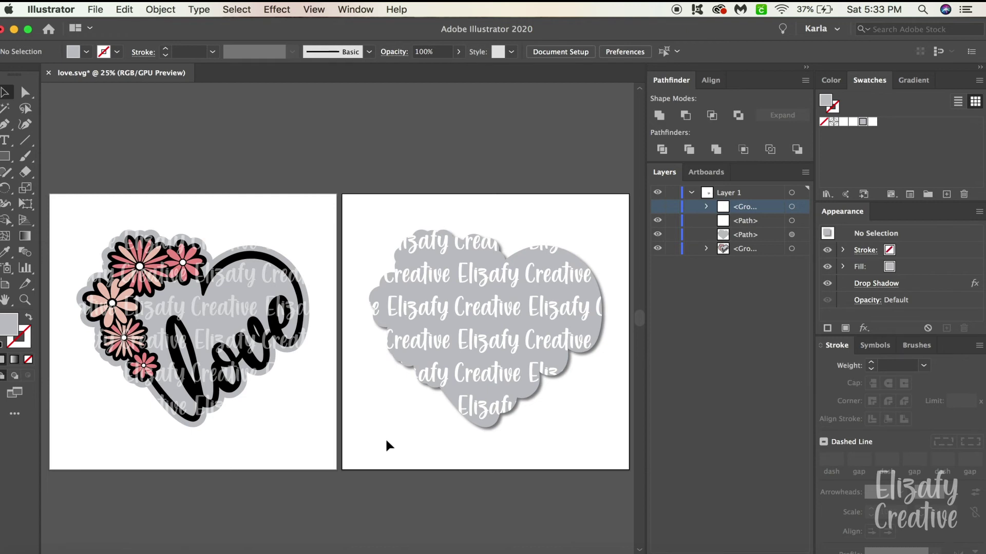
pyautogui.hscroll(10, 385, 438)
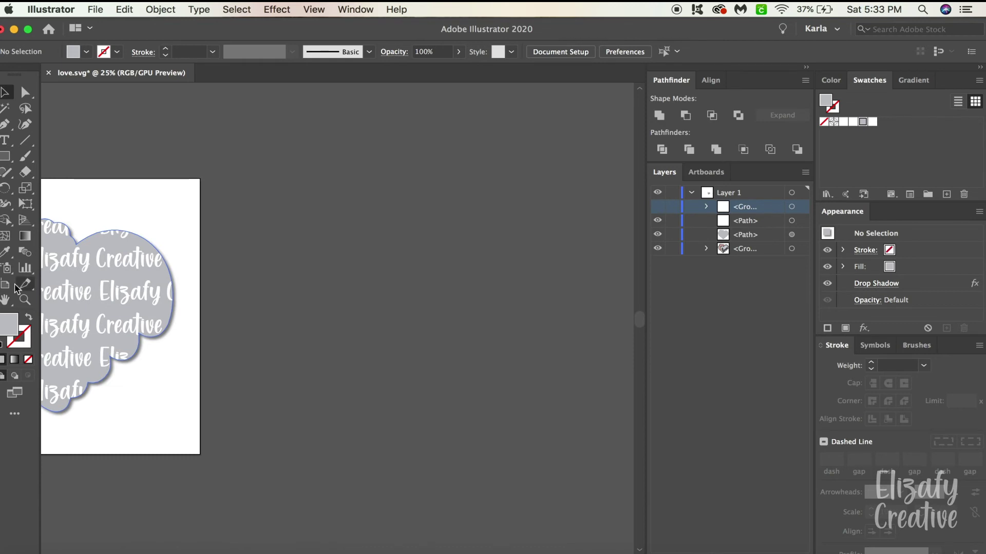
pyautogui.click(6, 284)
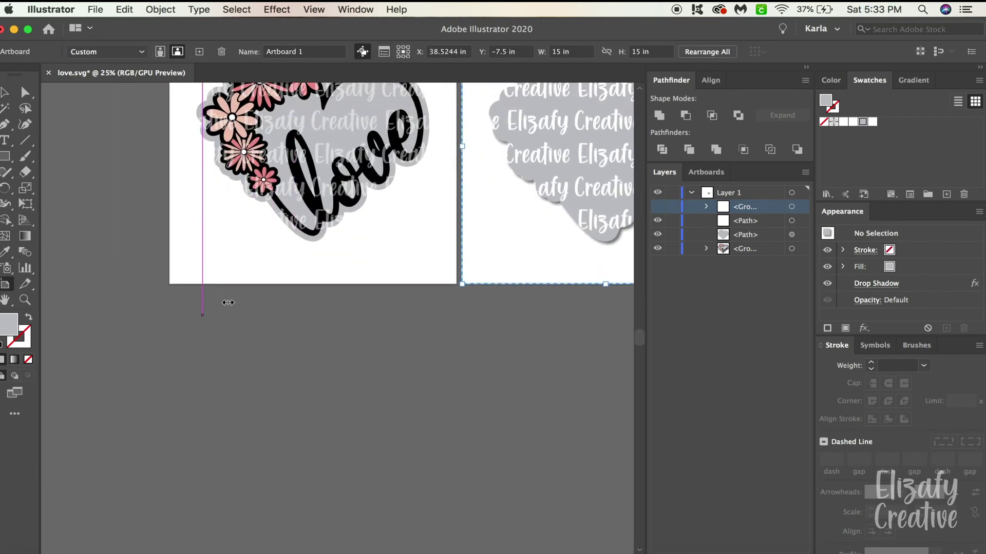
pyautogui.scroll(-5, 372, 159)
pyautogui.moveTo(374, 131); pyautogui.dragTo(367, 442)
pyautogui.press('Escape')
pyautogui.hotkey('ctrl', 'z')
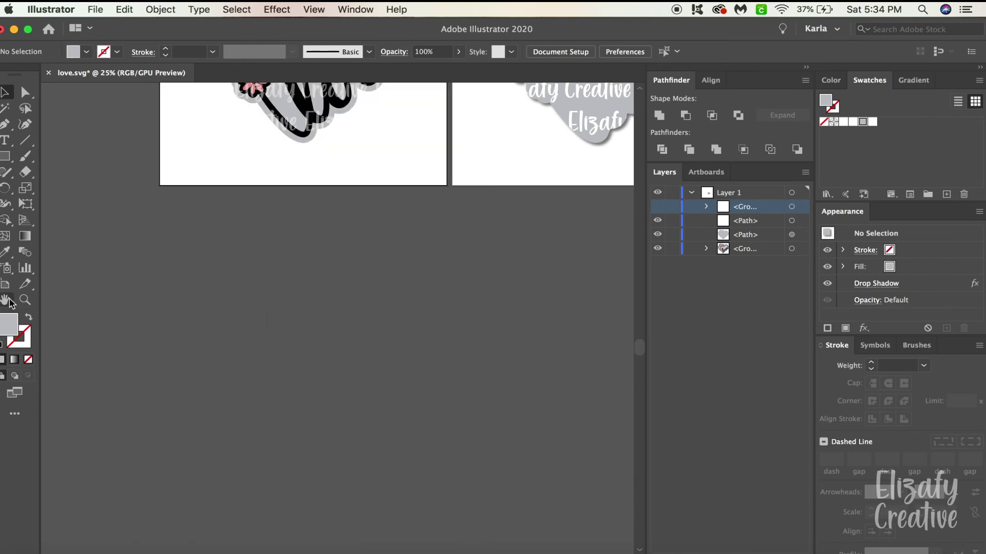
pyautogui.hotkey('shift', 'o')
pyautogui.scroll(5, 337, 280)
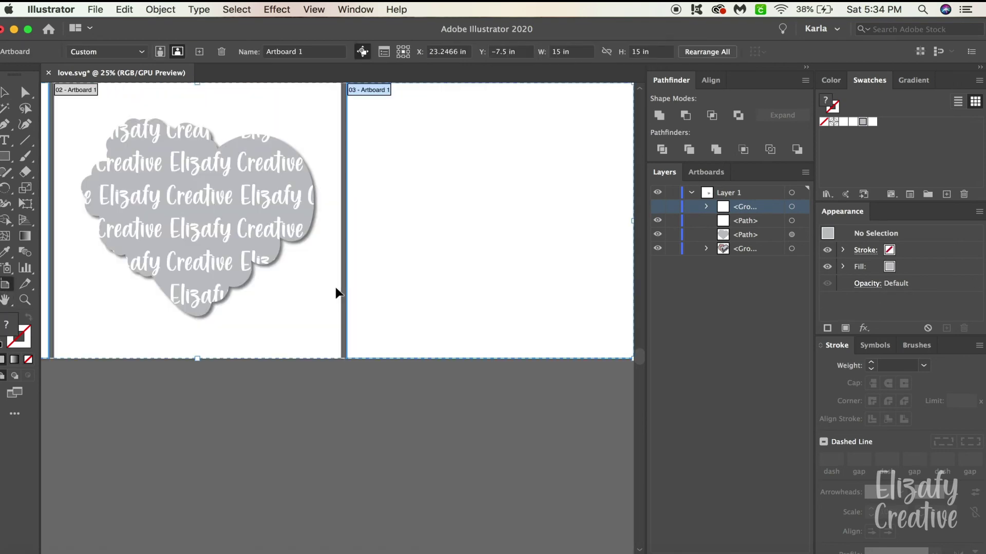
pyautogui.hotkey('ctrl', 'v')
pyautogui.press('v')
# - Delete the watermark text from the floral love heart
pyautogui.hscroll(5, 369, 318)
pyautogui.click(389, 344)
pyautogui.click(339, 274)
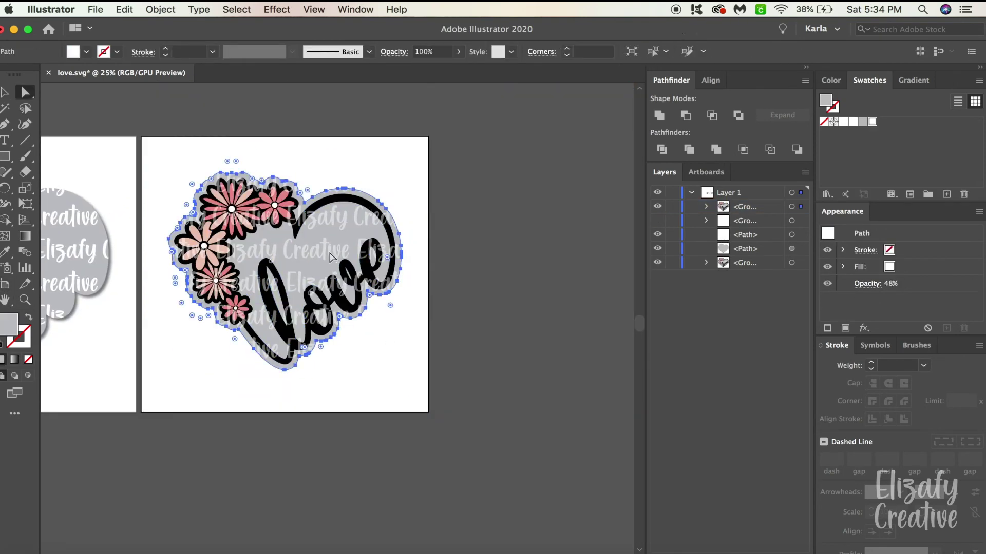
pyautogui.press('Delete')
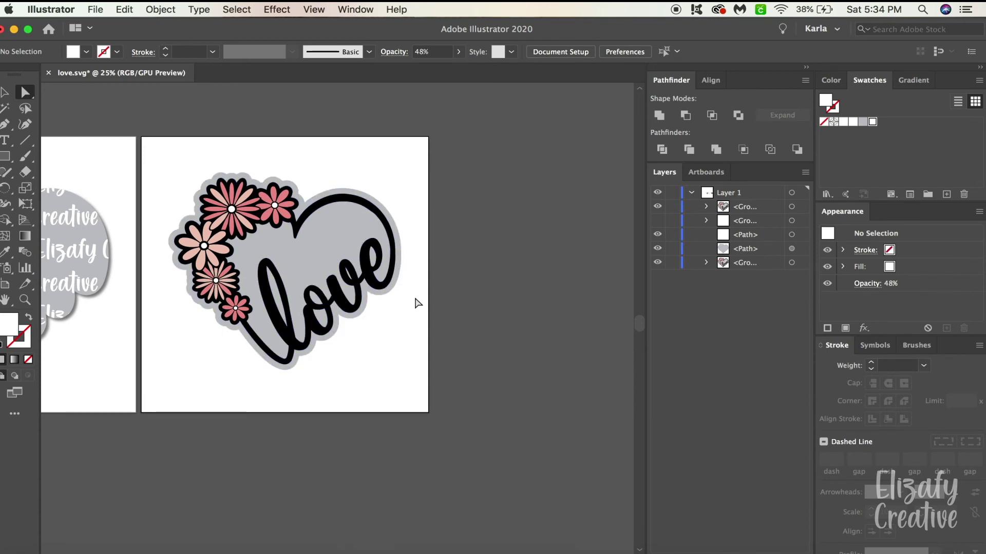
# - Drag the love-heart artboard further to the right with the Artboard tool
pyautogui.hscroll(-3, 360, 282)
pyautogui.hotkey('shift', 'o')
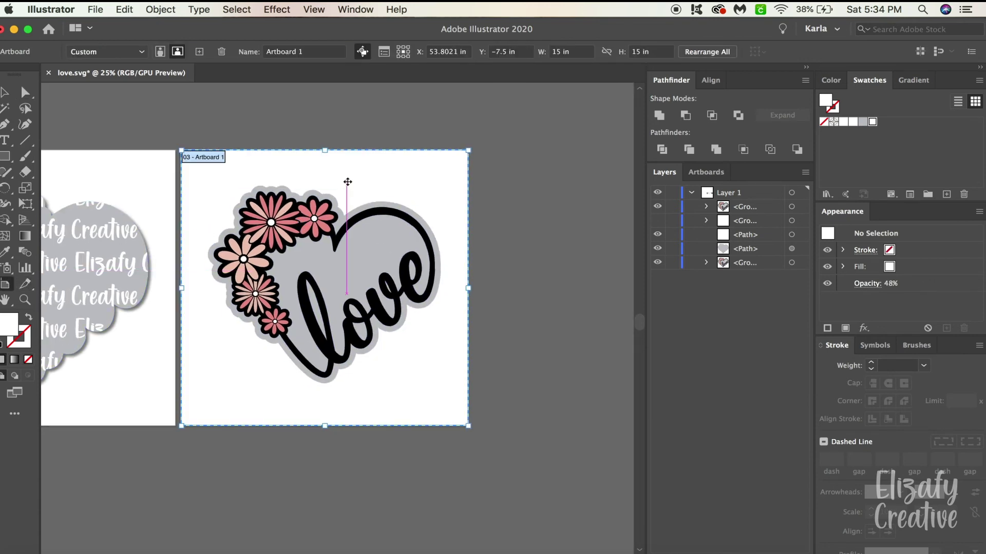
pyautogui.moveTo(301, 224); pyautogui.dragTo(399, 224)
pyautogui.press('v')
pyautogui.hscroll(3, 526, 327)
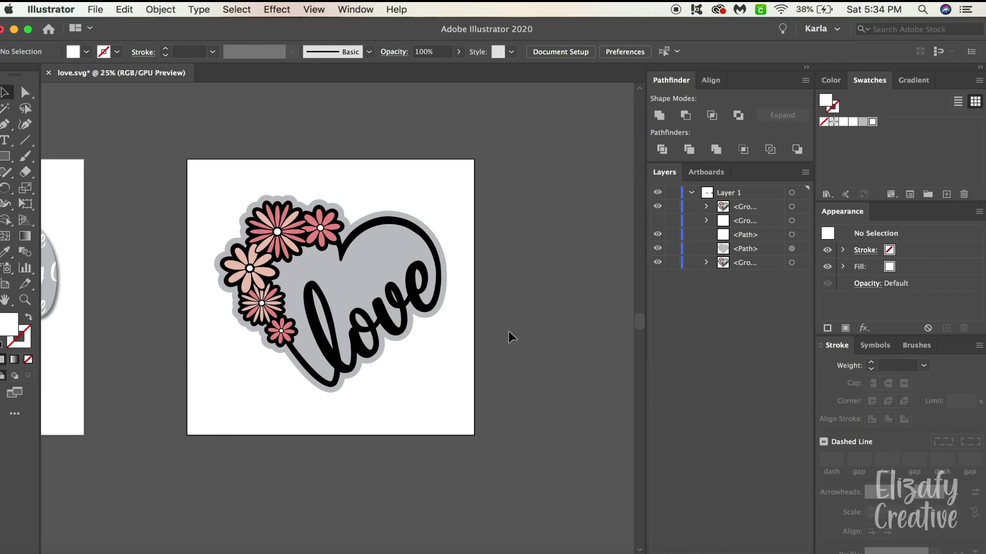
# - Make a first rectangle attempt at the artboard corner, then deselect it
pyautogui.press('m')
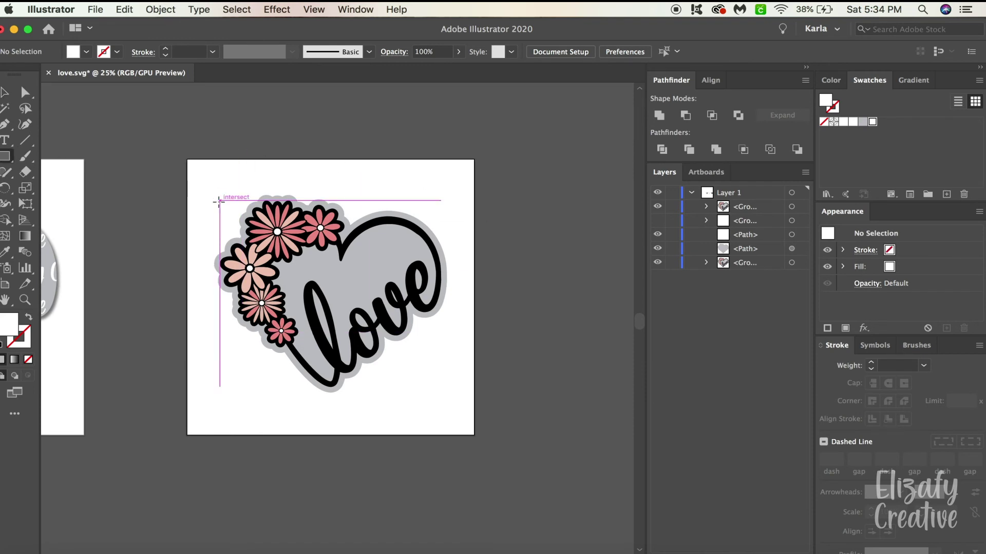
pyautogui.click(5, 283)
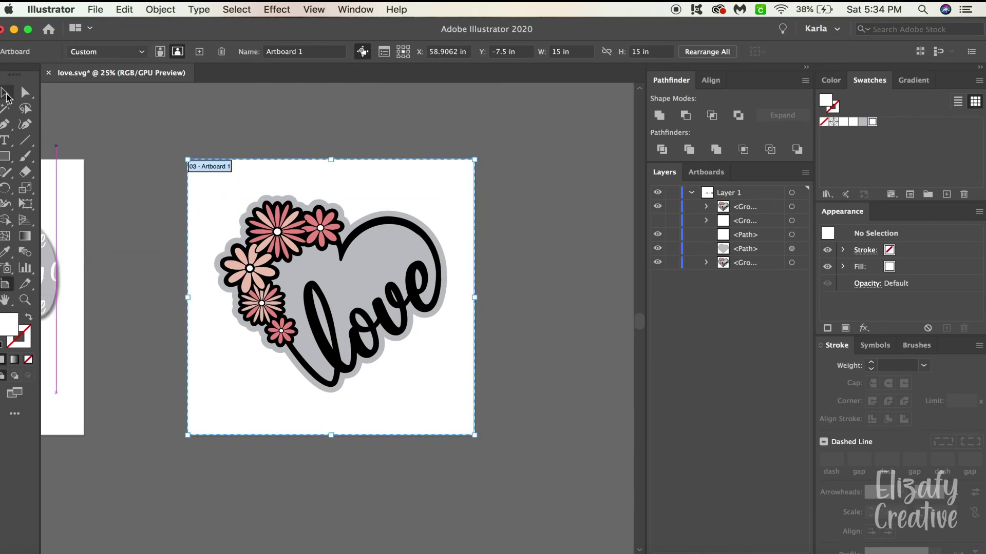
pyautogui.press('m')
pyautogui.click(222, 172)
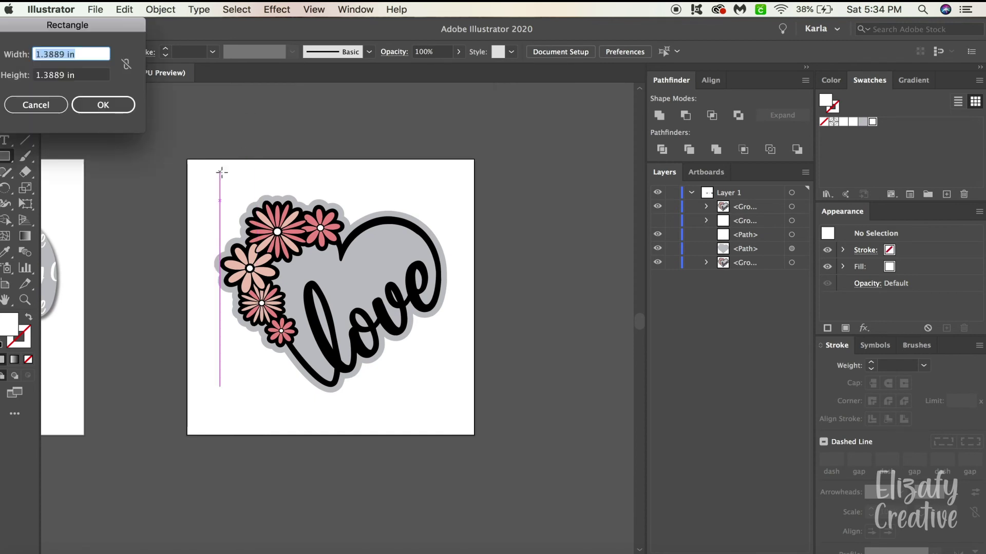
pyautogui.press('Return')
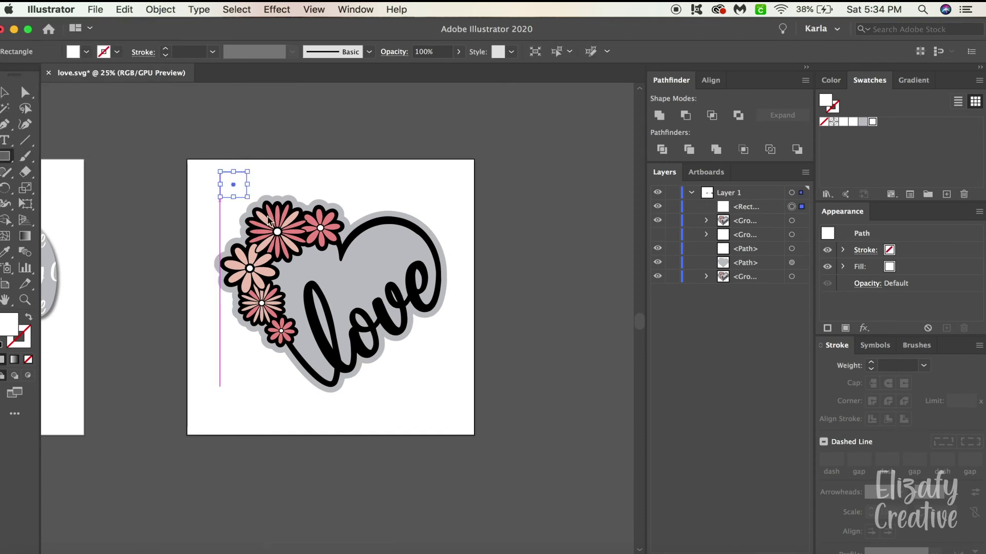
pyautogui.press('super+shift+a')
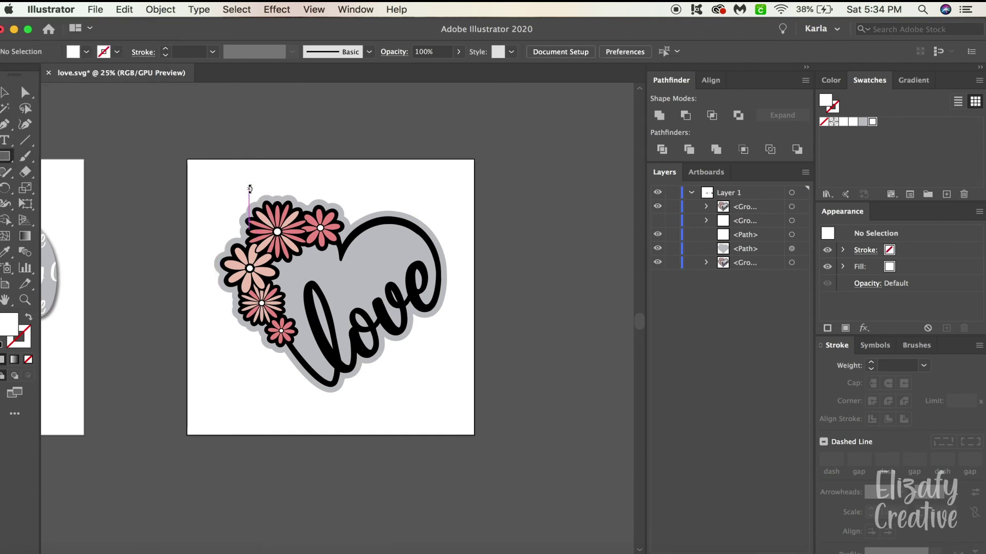
pyautogui.click(5, 287)
pyautogui.press('v')
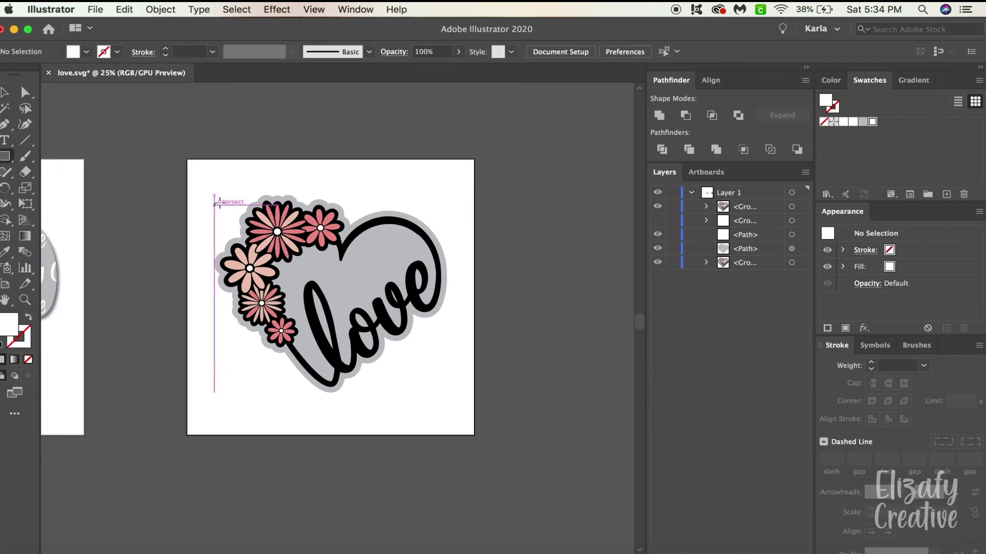
# - Create a 10 x 10 in square at the artboard corner
pyautogui.click(218, 188)
pyautogui.write('10')
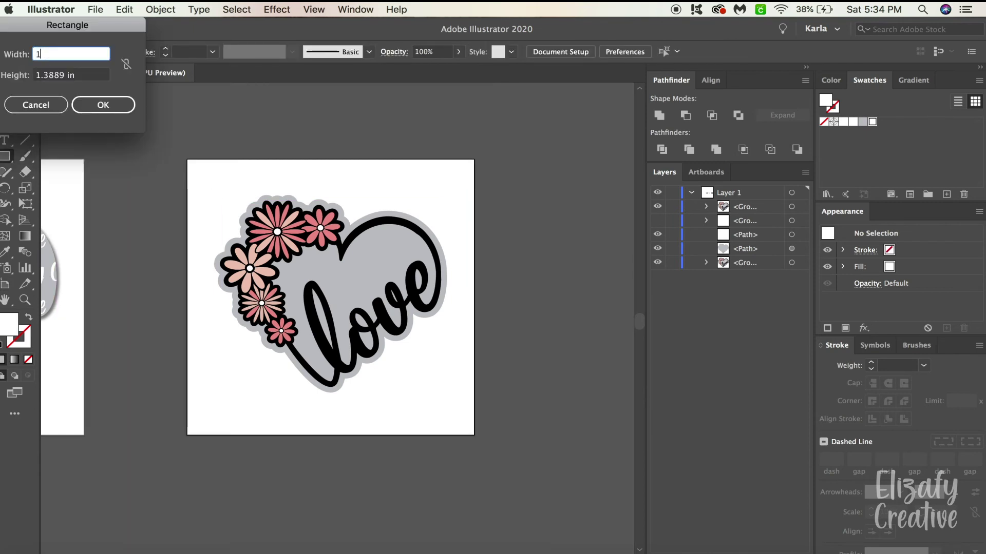
pyautogui.press('Tab')
pyautogui.write('10')
pyautogui.press('Return')
pyautogui.press('v')
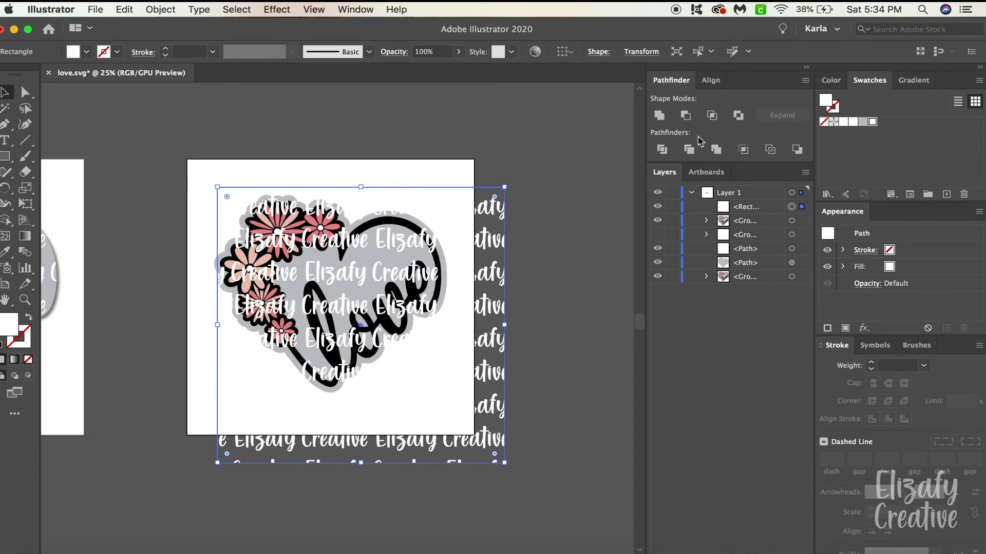
# - Center the square on the artboard and fill it with the Elizafy Creative pattern swatch
pyautogui.click(831, 81)
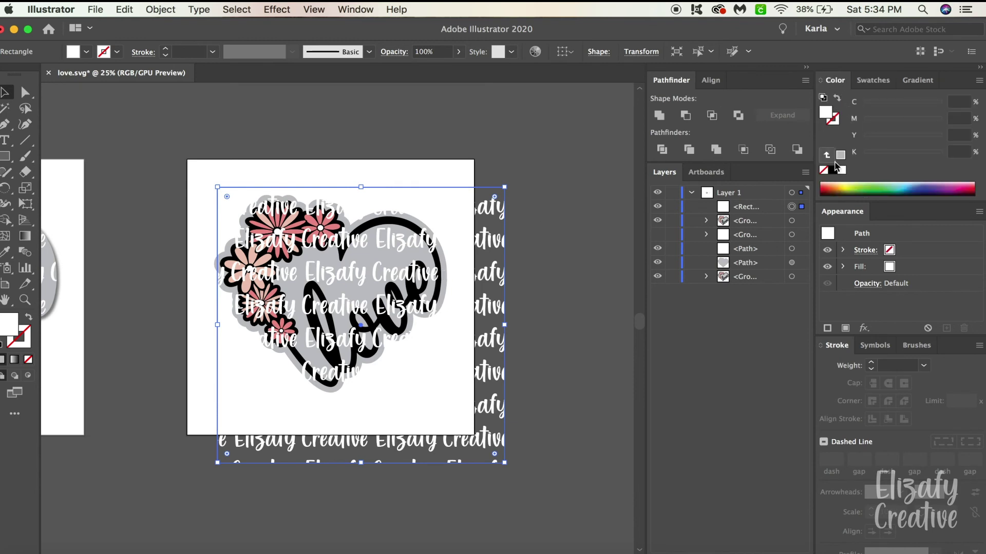
pyautogui.click(832, 170)
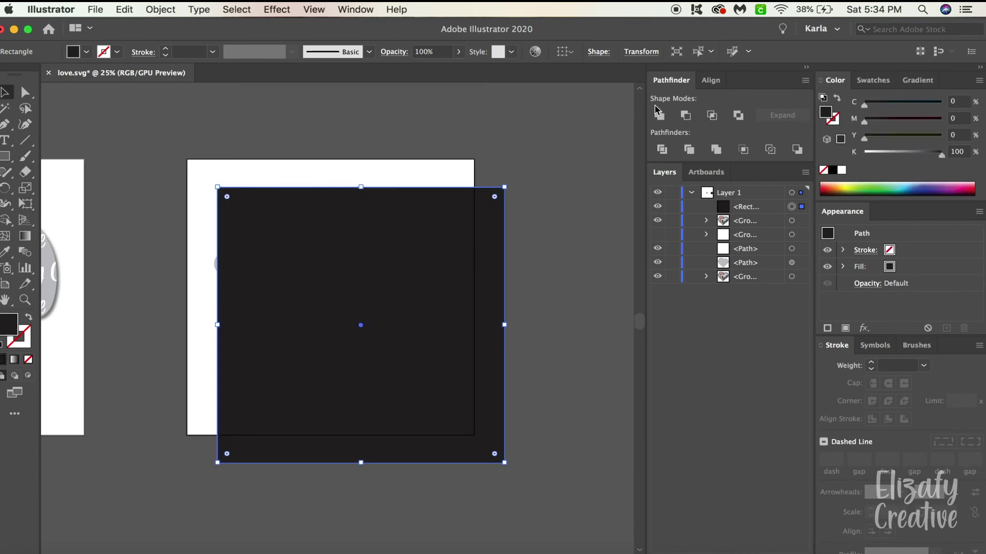
pyautogui.click(716, 80)
pyautogui.click(791, 193)
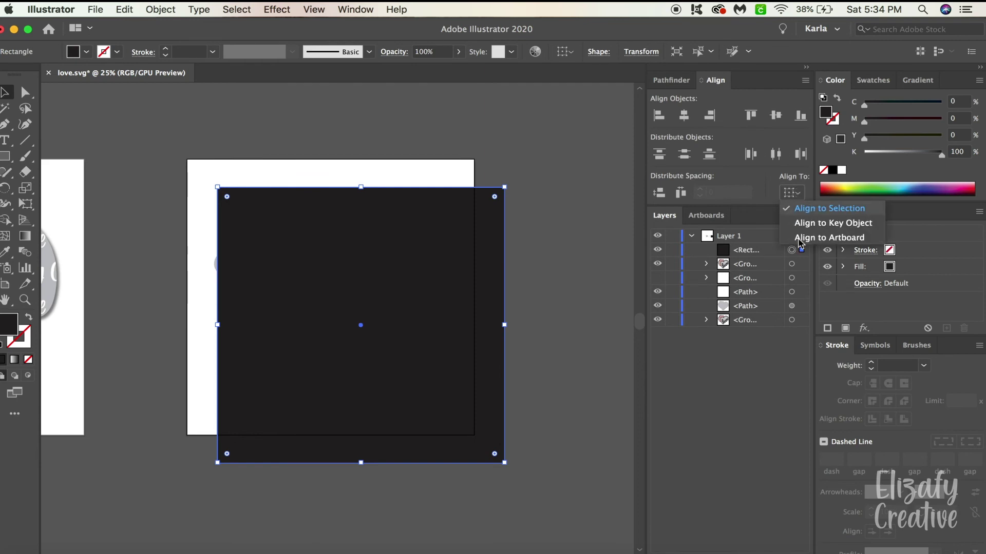
pyautogui.click(841, 237)
pyautogui.click(684, 115)
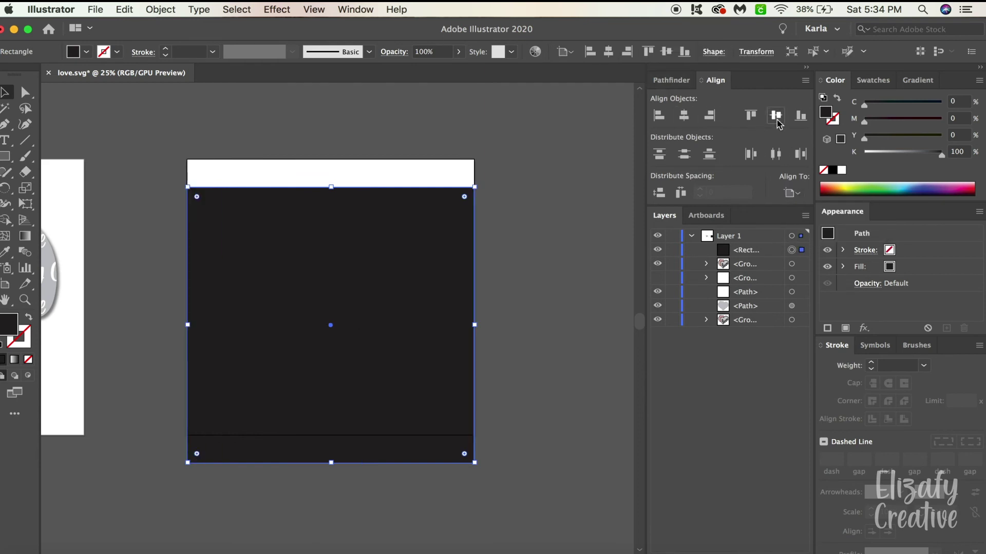
pyautogui.click(776, 115)
pyautogui.click(875, 80)
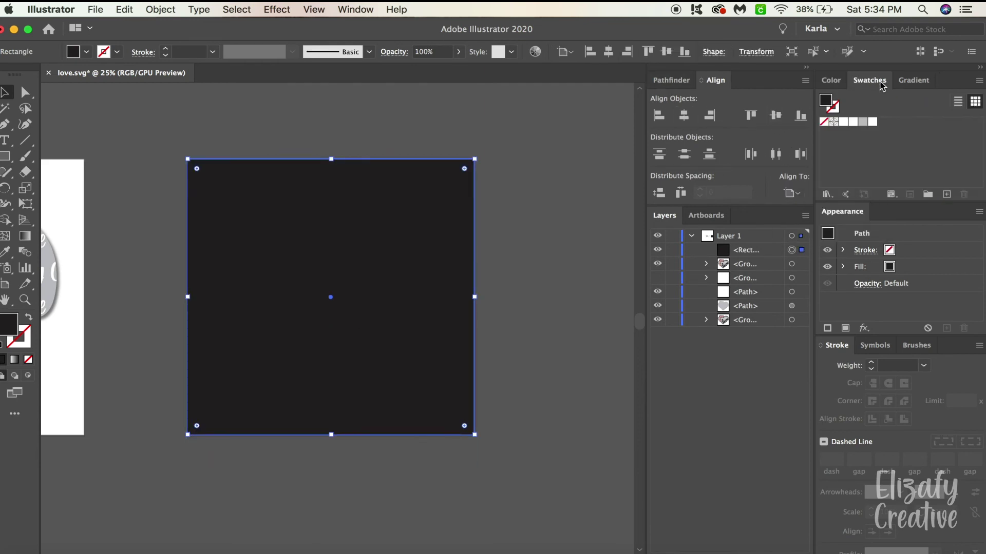
pyautogui.click(873, 124)
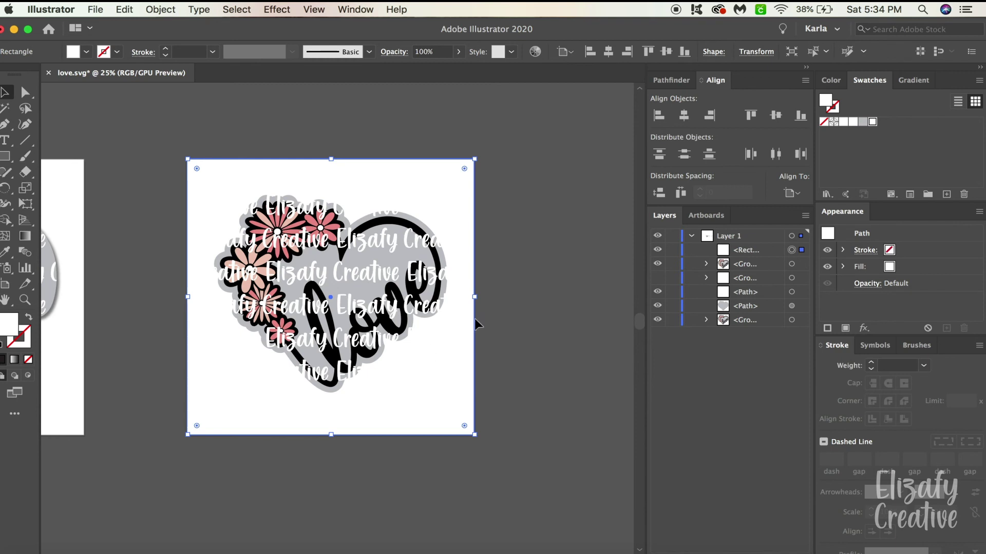
# - Draw a black rectangle slightly larger than the third artboard and send it to the back
pyautogui.press('m')
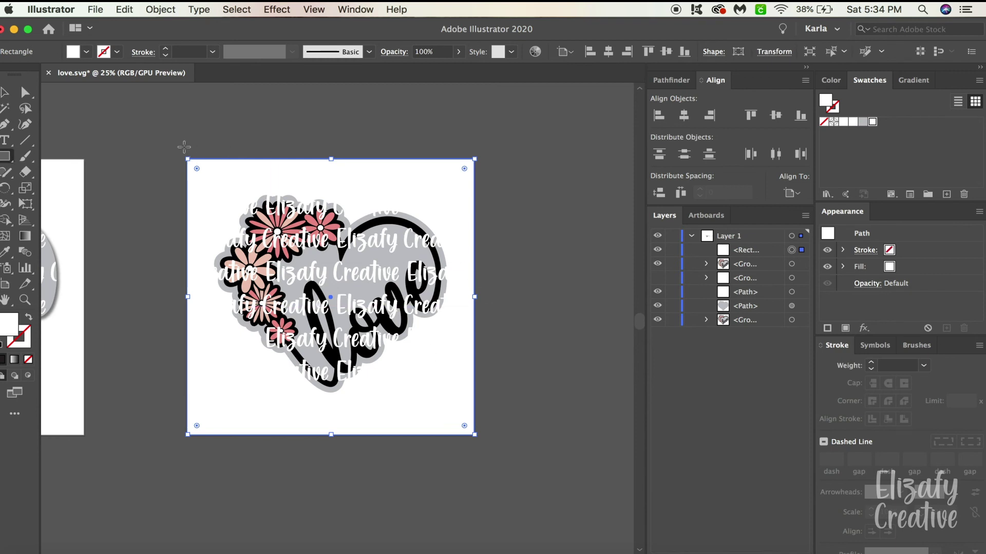
pyautogui.moveTo(182, 149)
pyautogui.mouseDown()
pyautogui.moveTo(451, 392)
pyautogui.moveTo(492, 445)
pyautogui.mouseUp()
pyautogui.press('v')
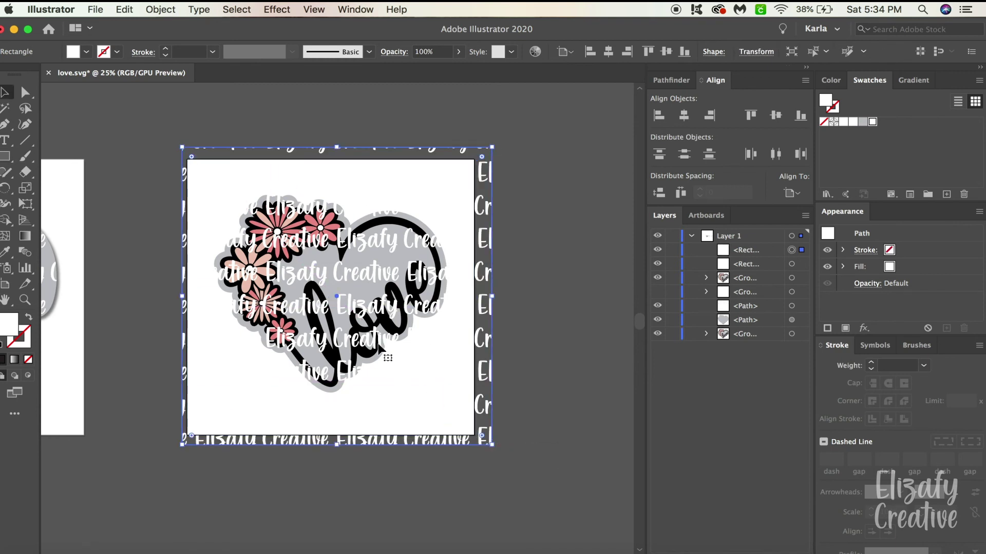
pyautogui.click(832, 80)
pyautogui.click(833, 170)
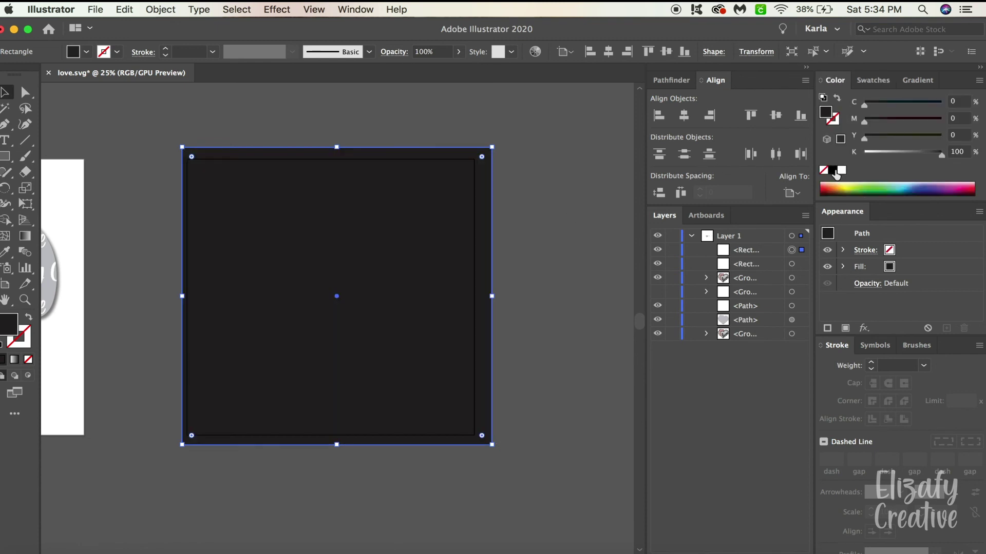
pyautogui.rightClick(449, 225)
pyautogui.moveTo(510, 436)
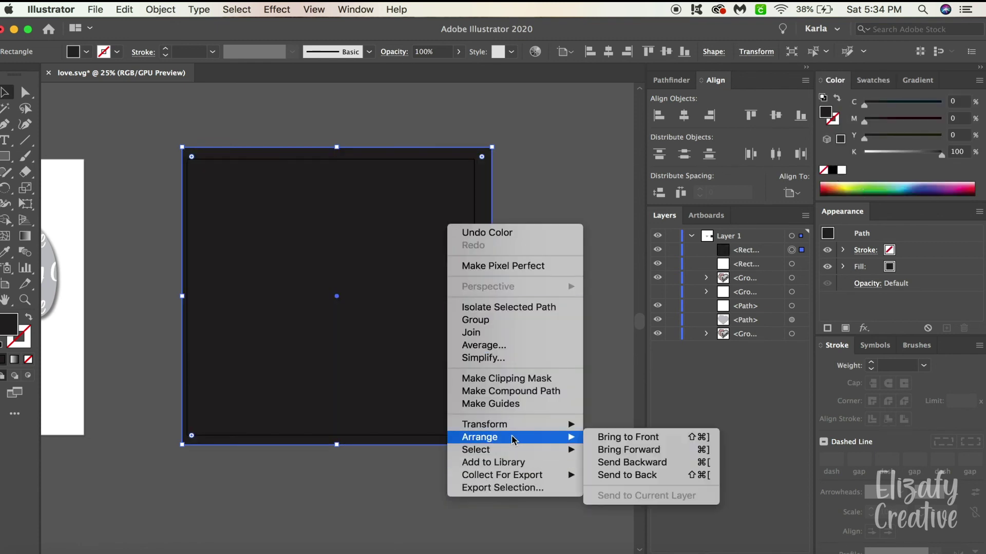
pyautogui.click(621, 476)
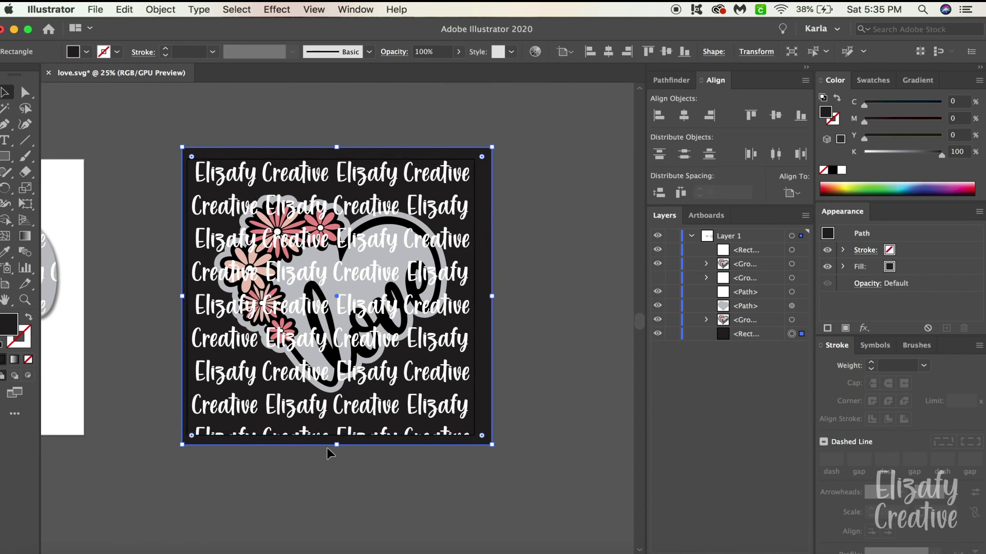
pyautogui.hscroll(-10, 329, 477)
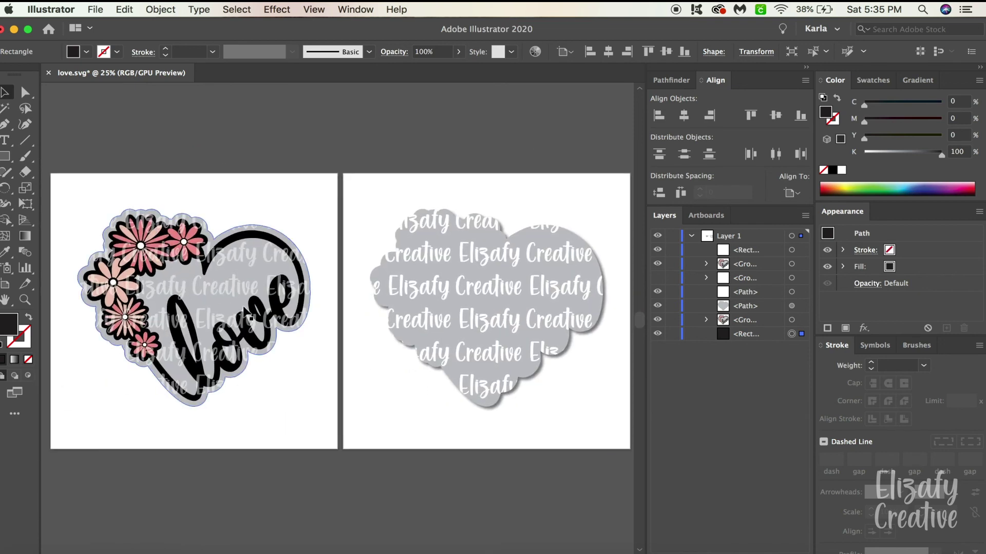
# - Cover the first artboard with a black rectangle sent behind the floral heart
pyautogui.hscroll(-3, 329, 359)
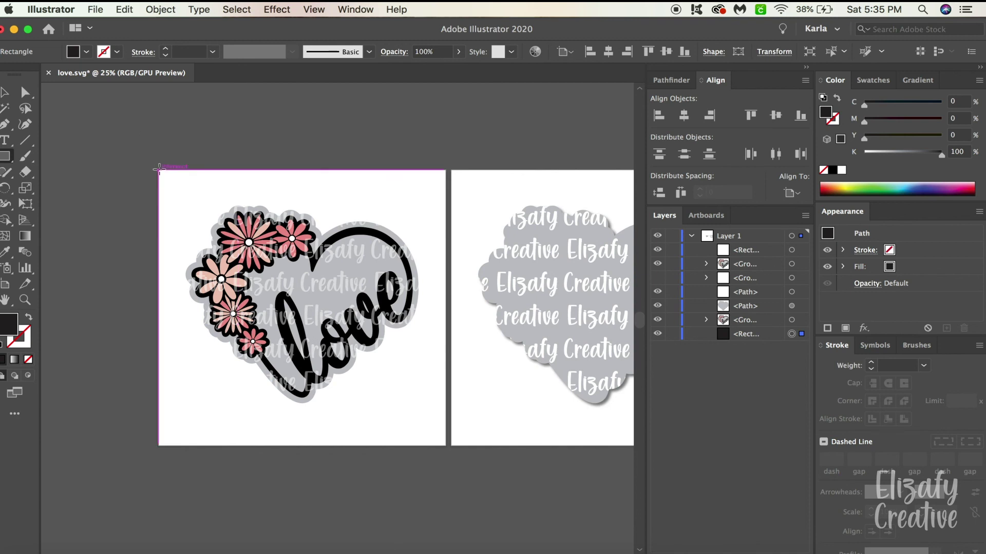
pyautogui.moveTo(158, 167); pyautogui.dragTo(446, 445)
pyautogui.press('v')
pyautogui.rightClick(359, 290)
pyautogui.moveTo(407, 504)
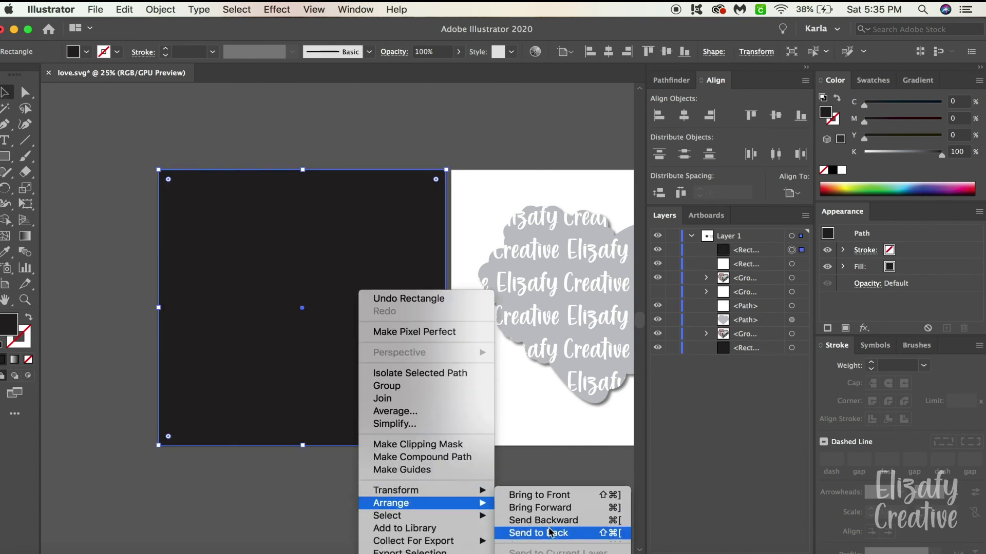
pyautogui.click(550, 532)
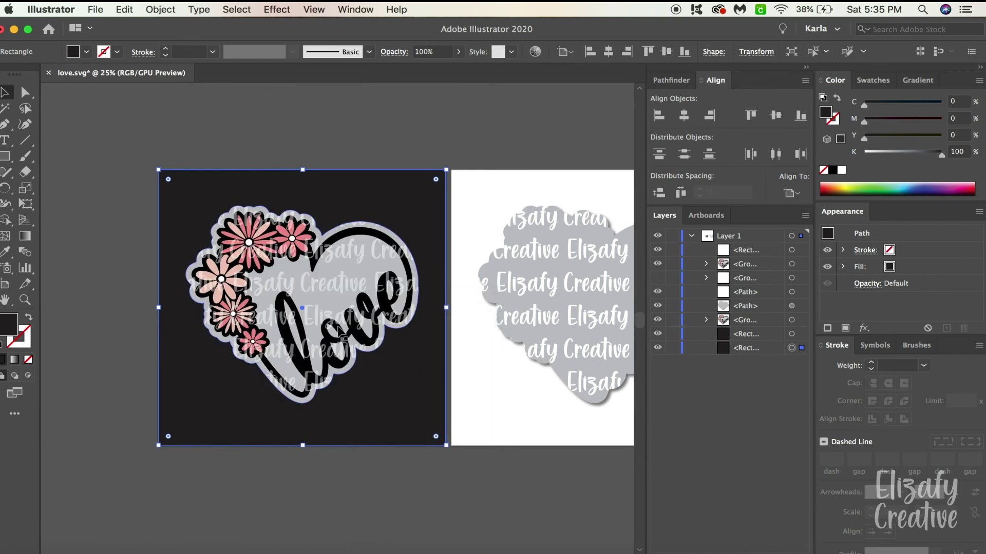
pyautogui.hscroll(10, 181, 391)
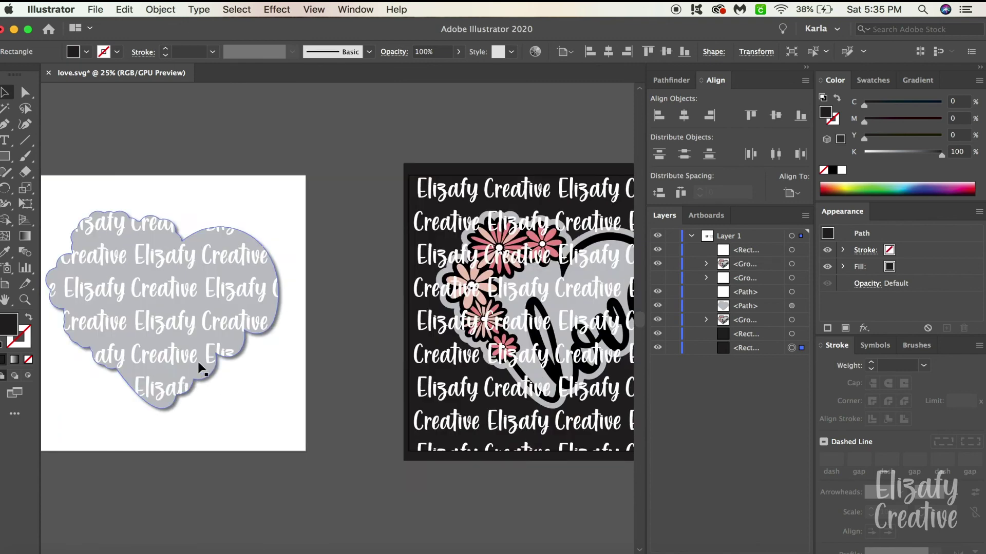
pyautogui.hscroll(-10, 346, 340)
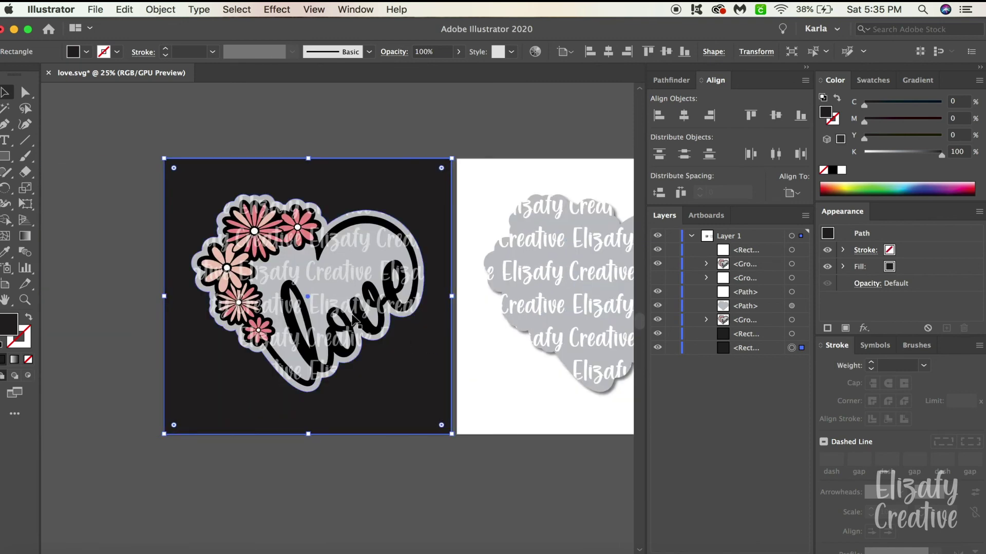
pyautogui.hscroll(5, 352, 318)
pyautogui.hscroll(-3, 352, 316)
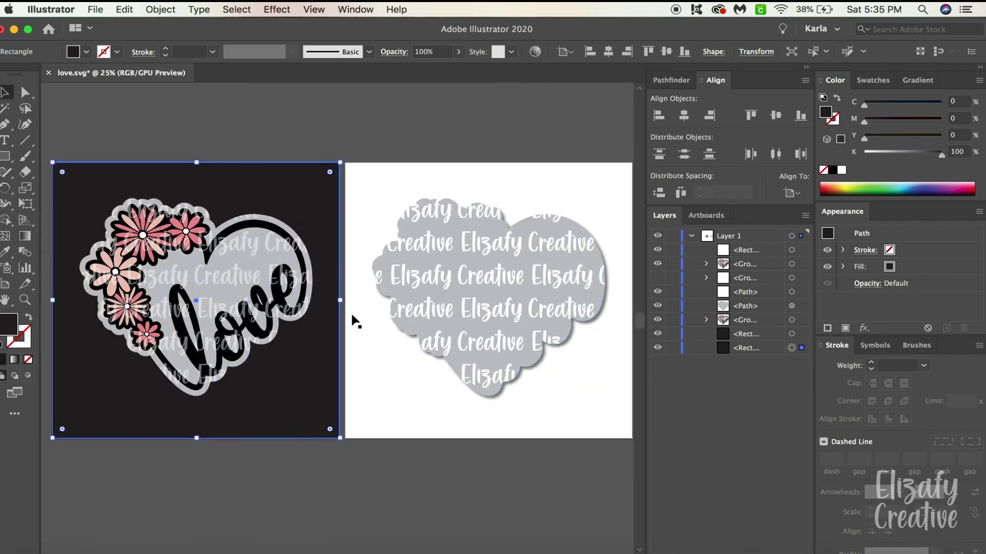
pyautogui.hscroll(1, 338, 495)
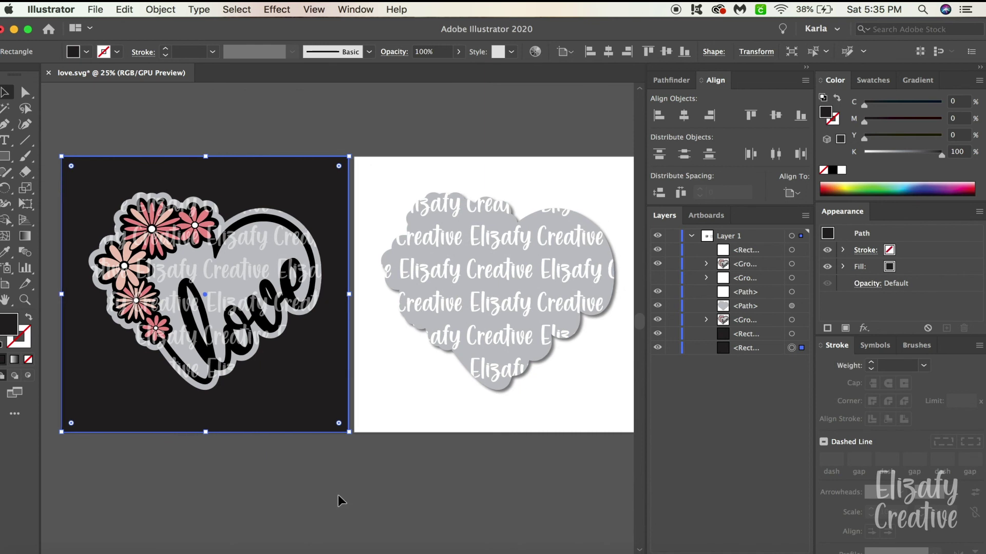